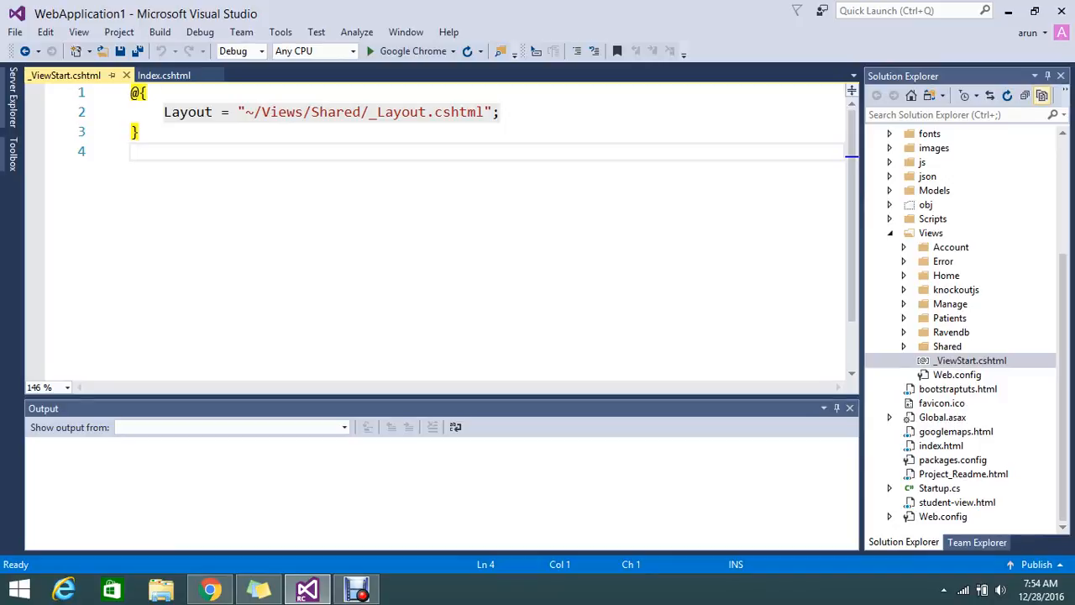
scroll(966, 336, "up", 1)
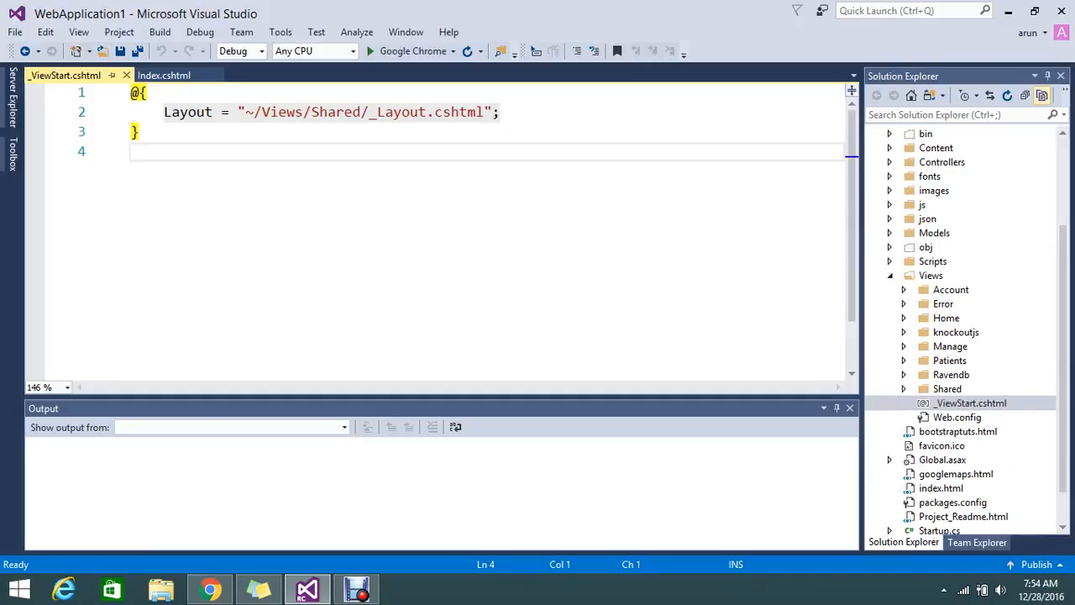
Delete the 'Layout = null;' statement from Index.cshtml and save, then expand the Home views folder
left_click(588, 112)
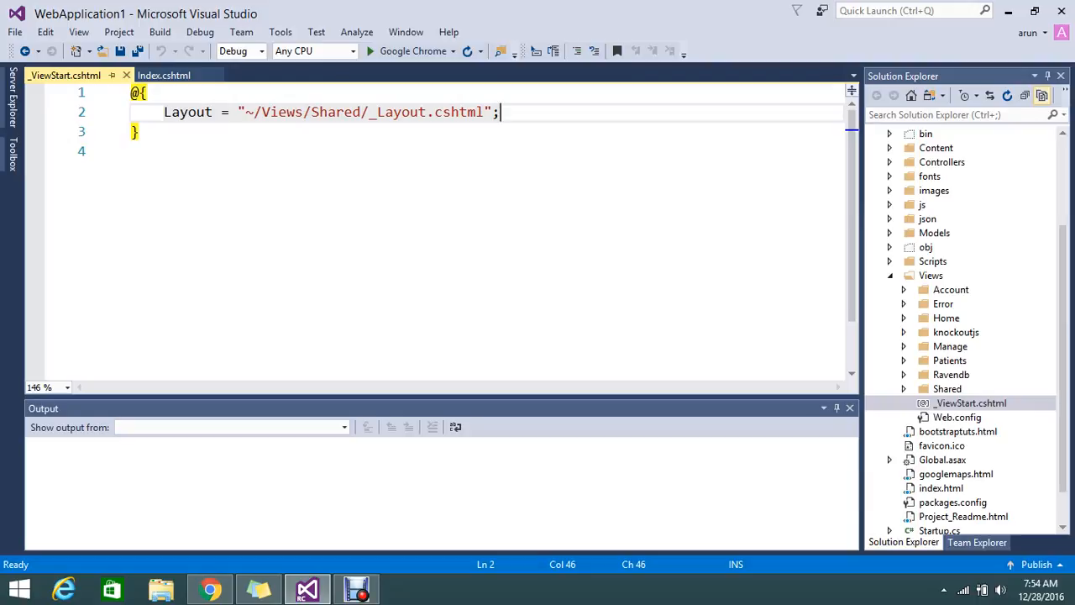
left_click(163, 75)
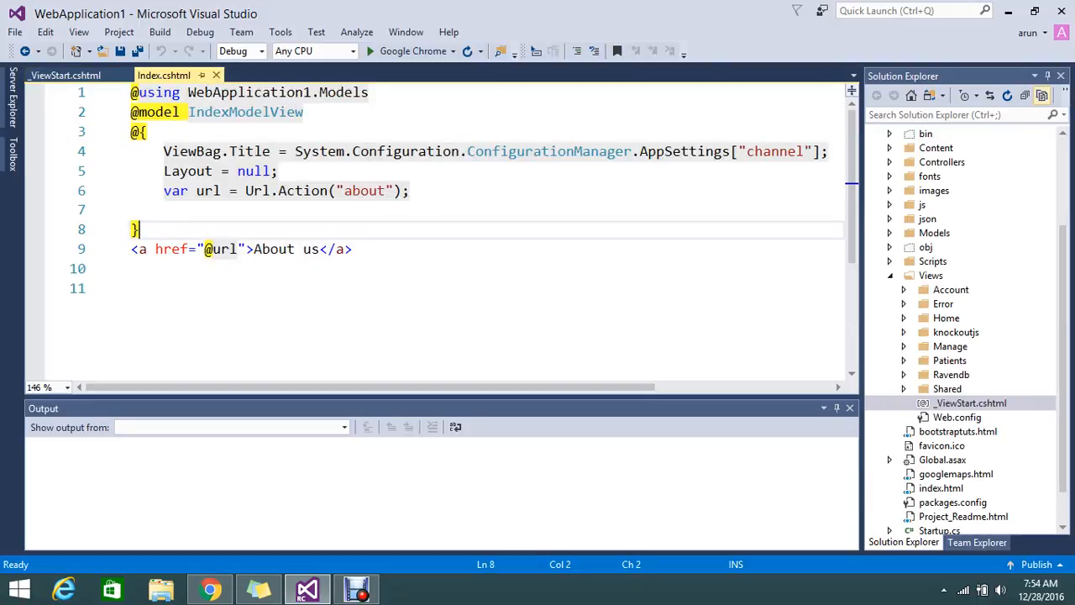
left_click_drag(147, 172, 271, 171)
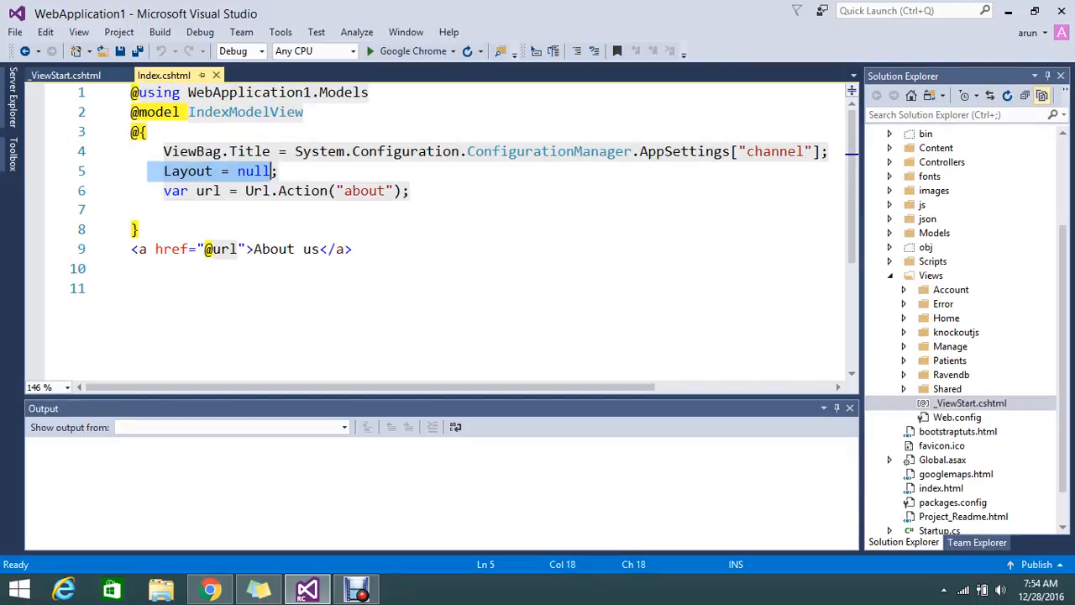
key("End")
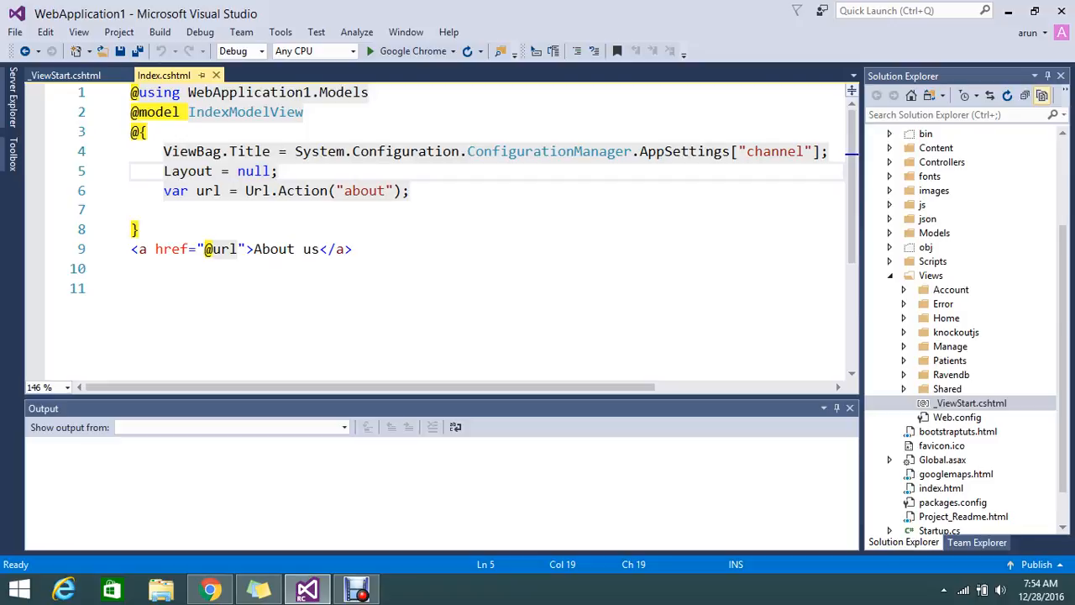
key("shift+Home")
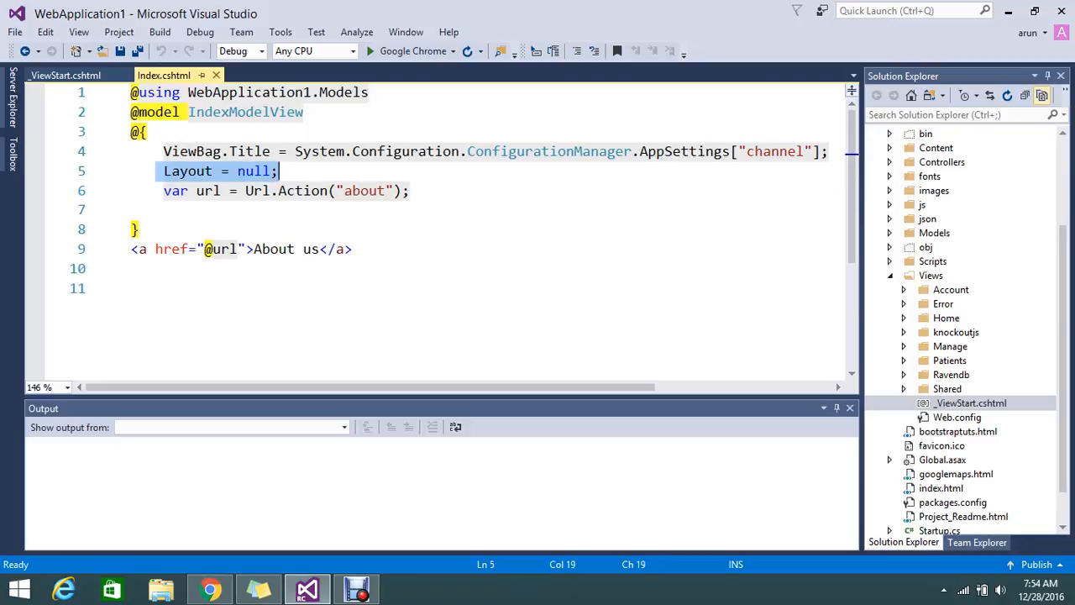
key("Delete")
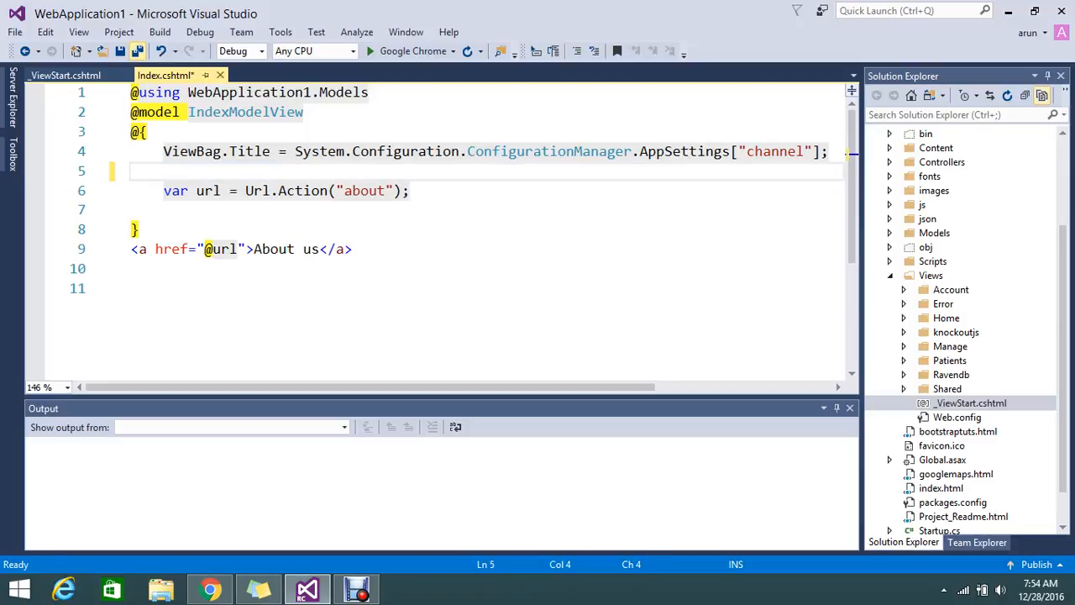
key("ctrl+s")
left_click(903, 318)
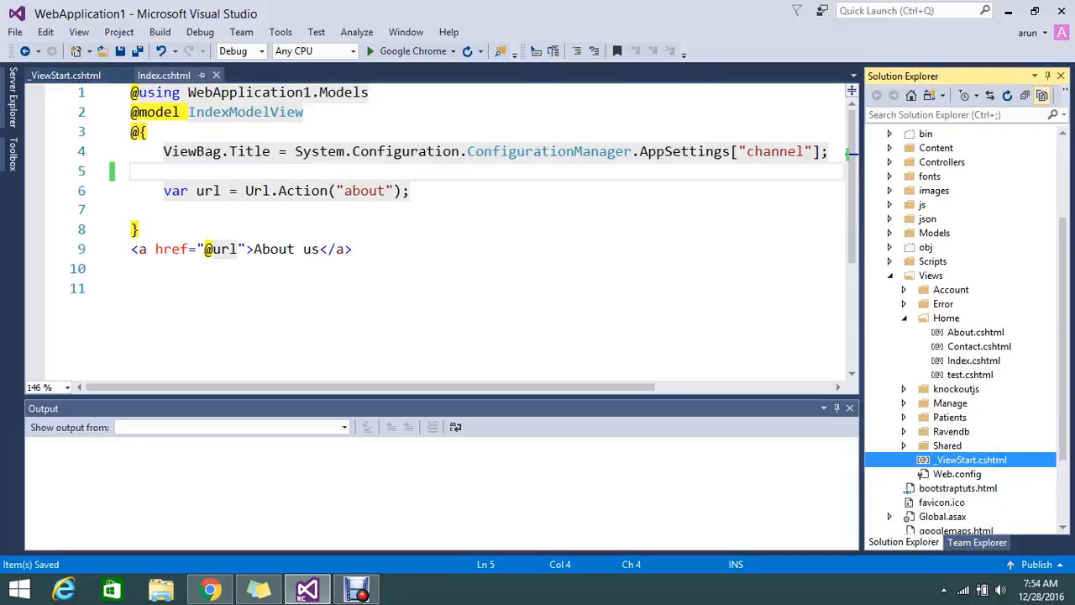
Look at About.cshtml and Contact.cshtml from the Home views, then close both
left_click(974, 332)
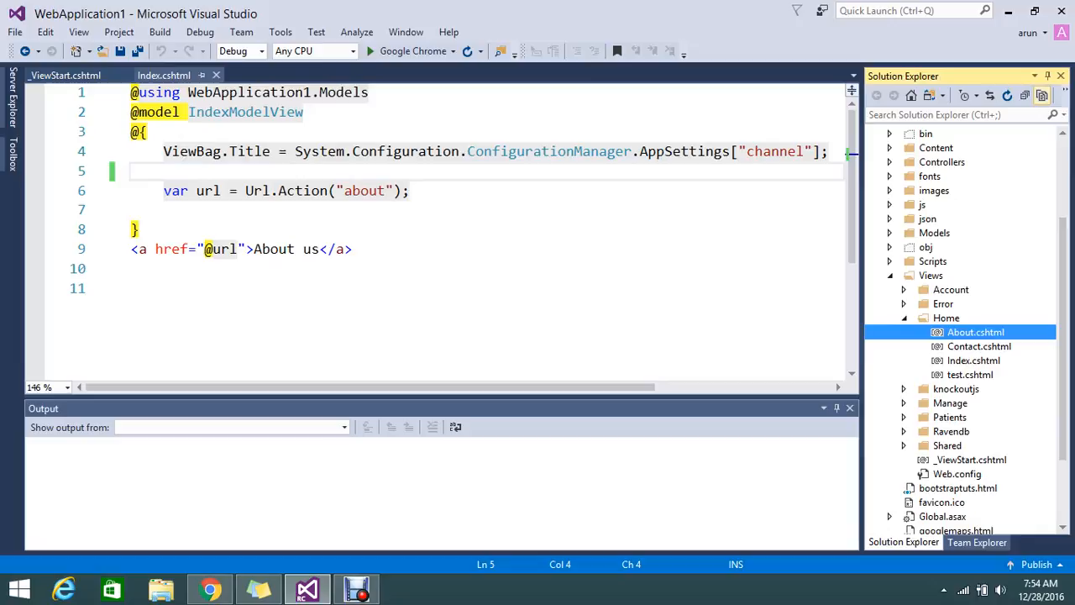
double_click(974, 331)
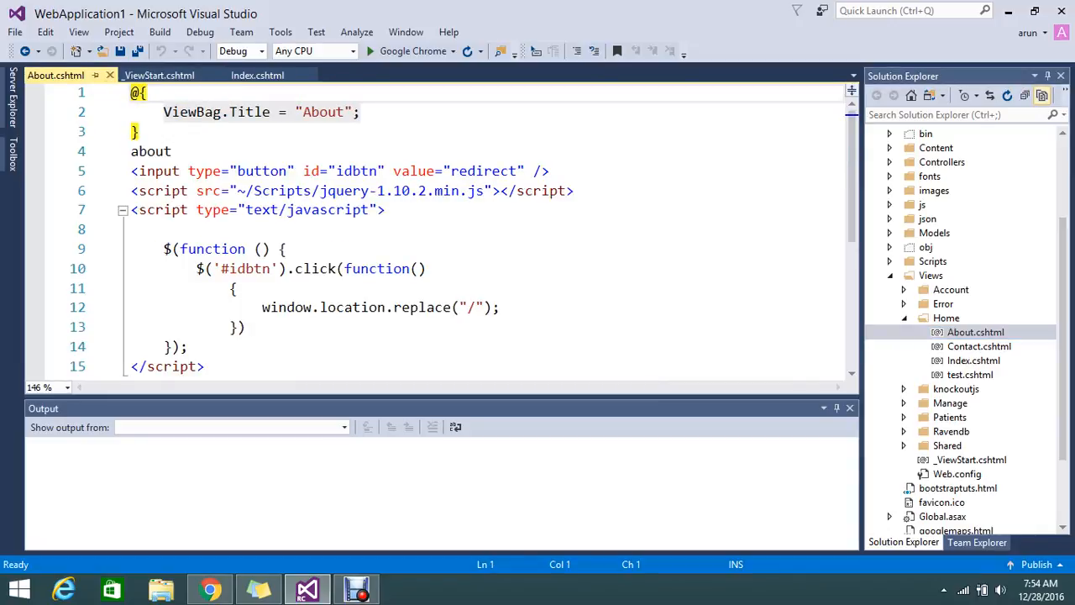
left_click(503, 112)
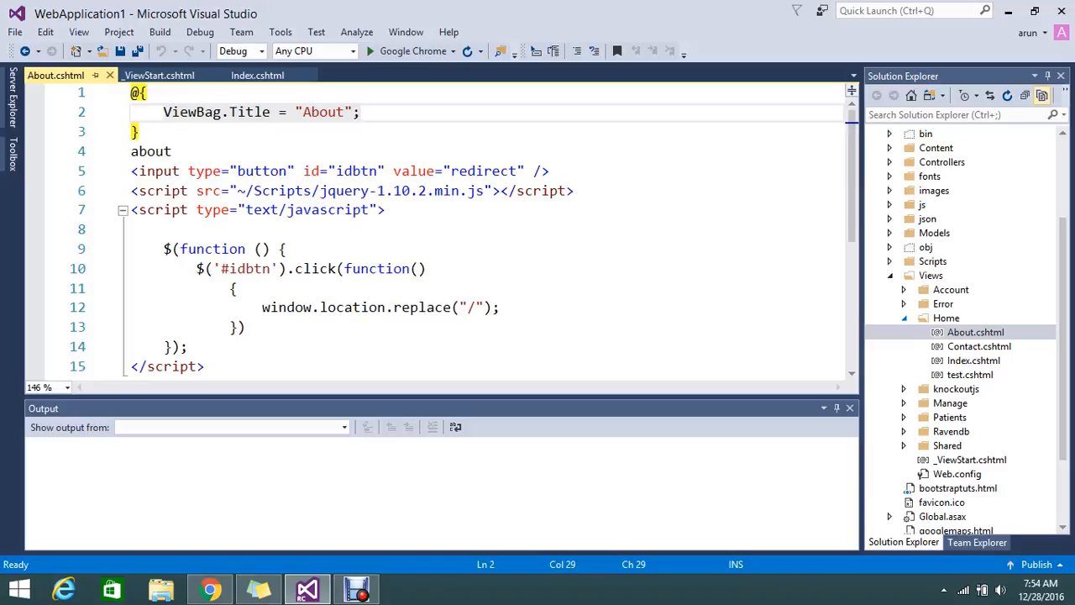
double_click(979, 346)
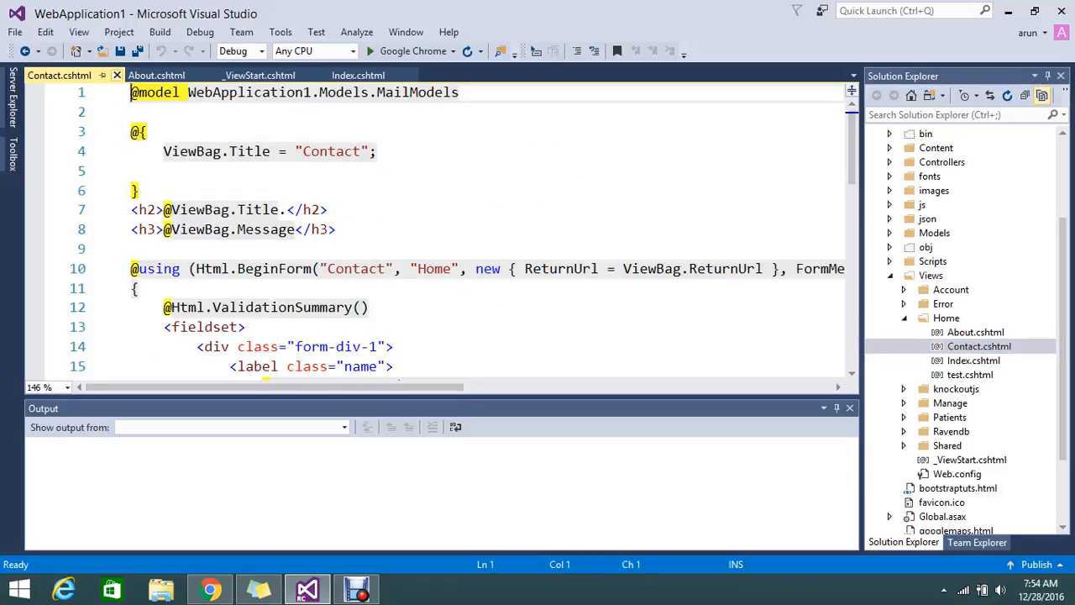
left_click(117, 74)
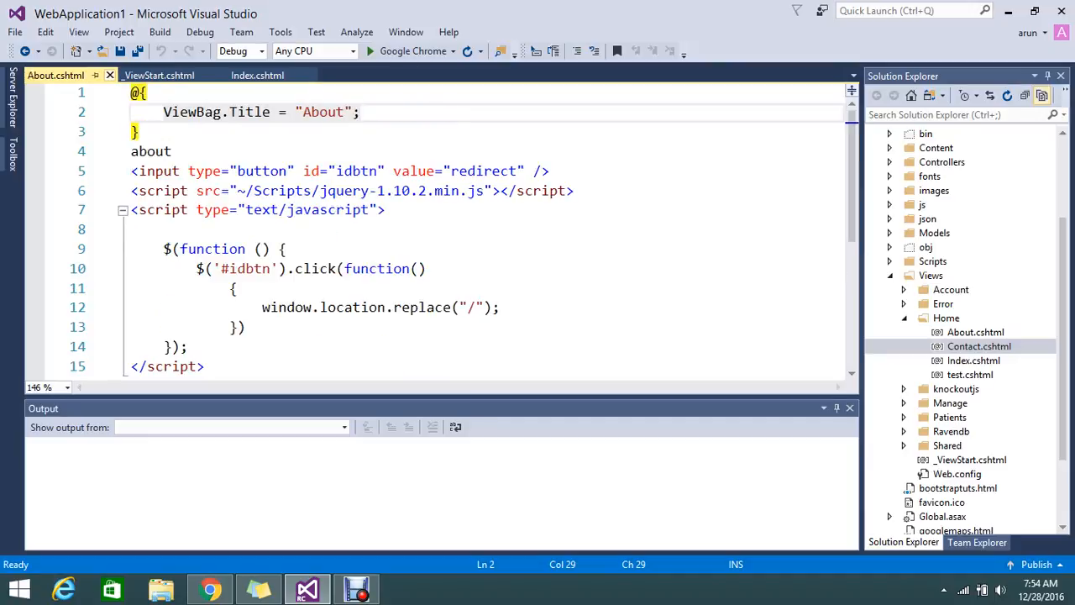
left_click(109, 75)
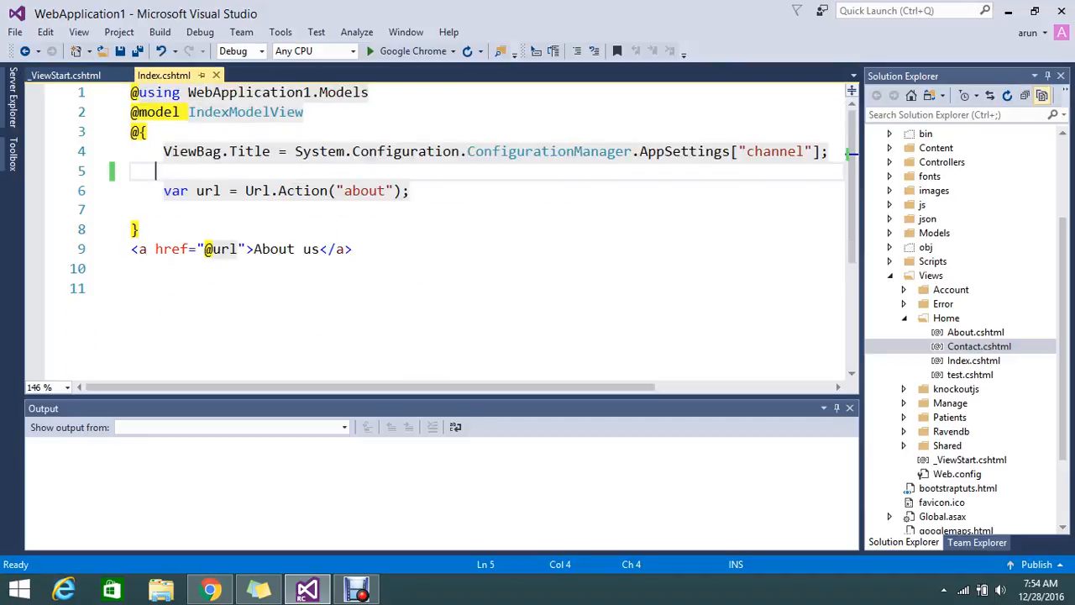
Return to Index.cshtml and expand the Views > Shared folder in Solution Explorer
left_click(139, 229)
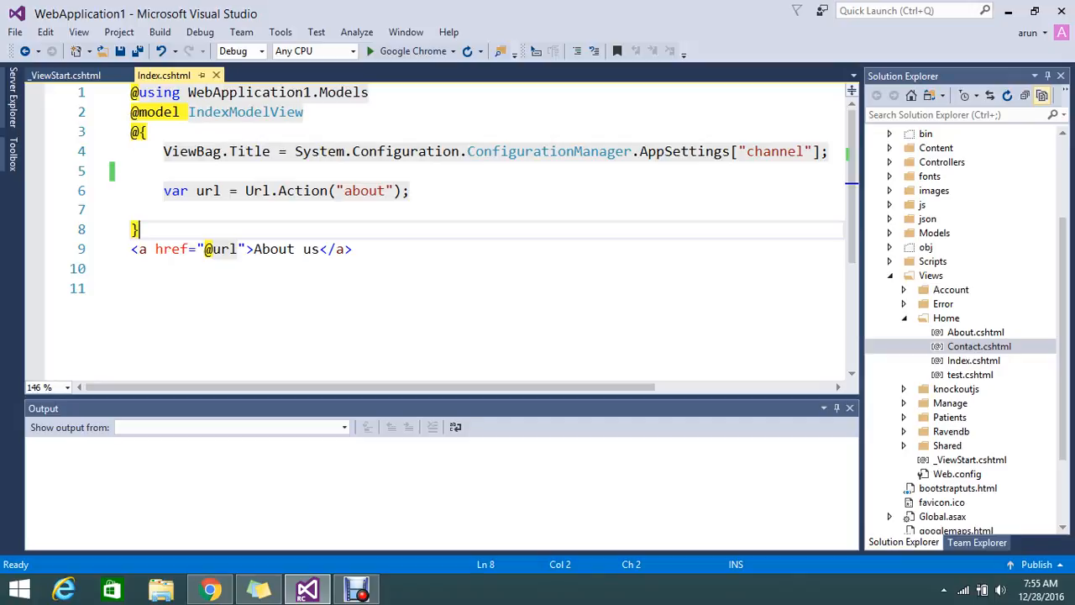
left_click(904, 446)
Open _Layout.cshtml from the Shared folder, then go back to Index.cshtml's empty line 10
left_click(979, 431)
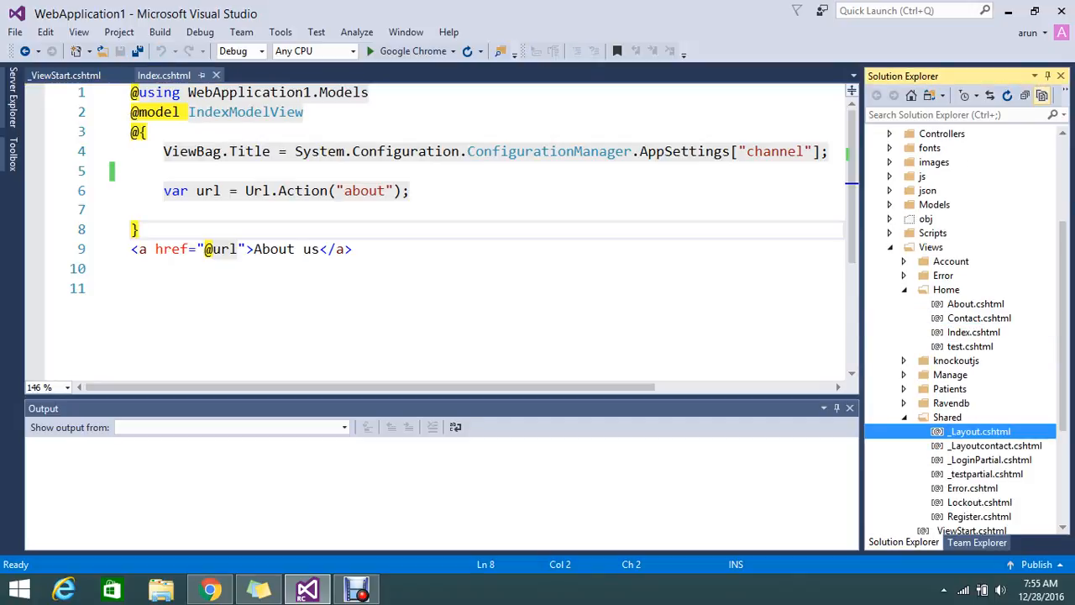
double_click(980, 431)
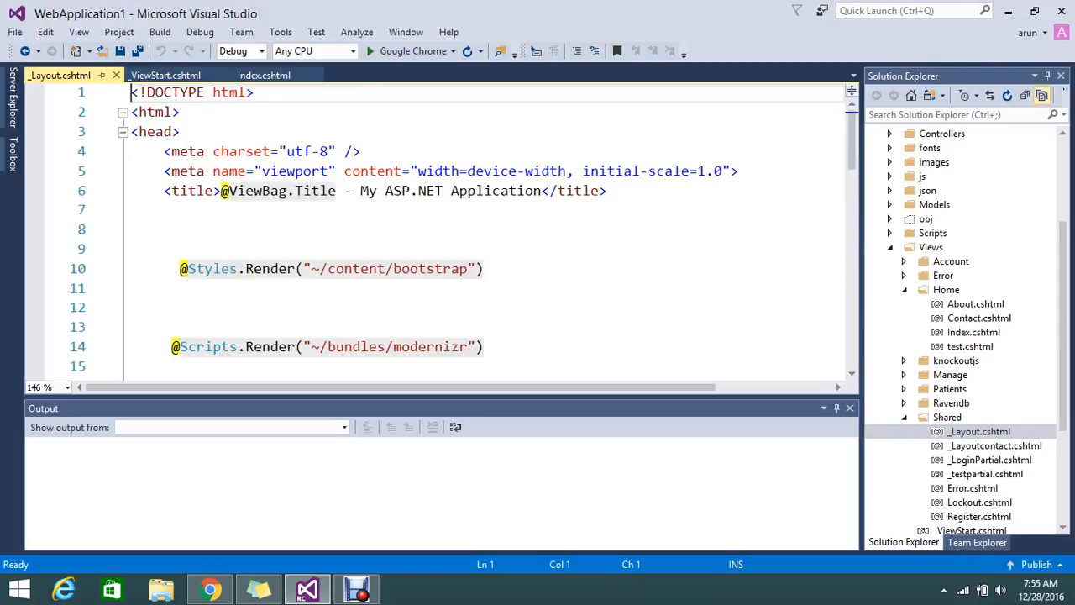
scroll(420, 236, "down", 3)
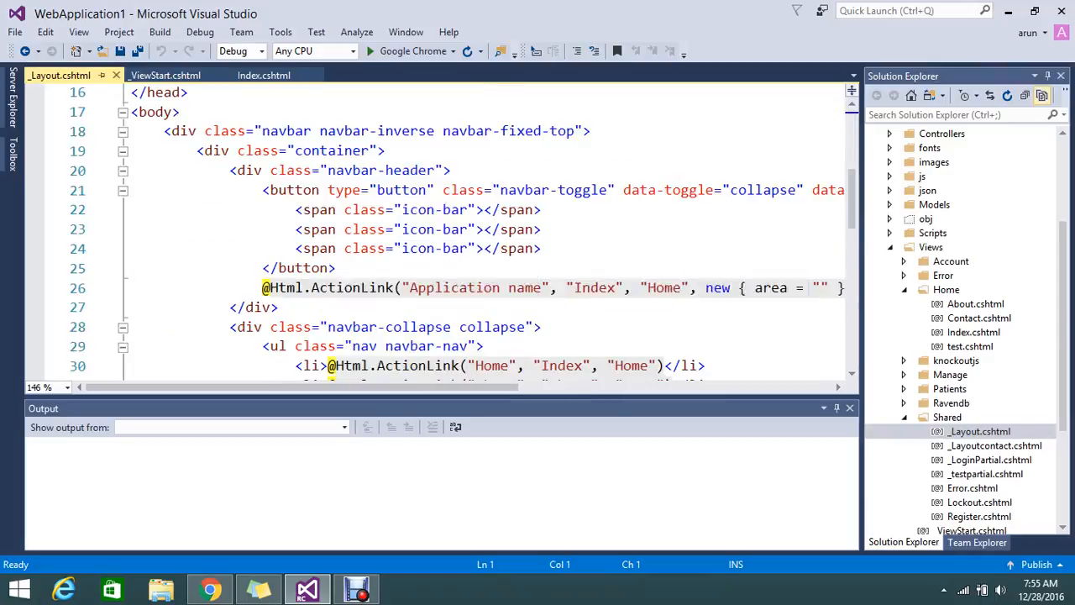
scroll(419, 235, "down", 2)
scroll(420, 235, "down", 1)
scroll(420, 235, "up", 1)
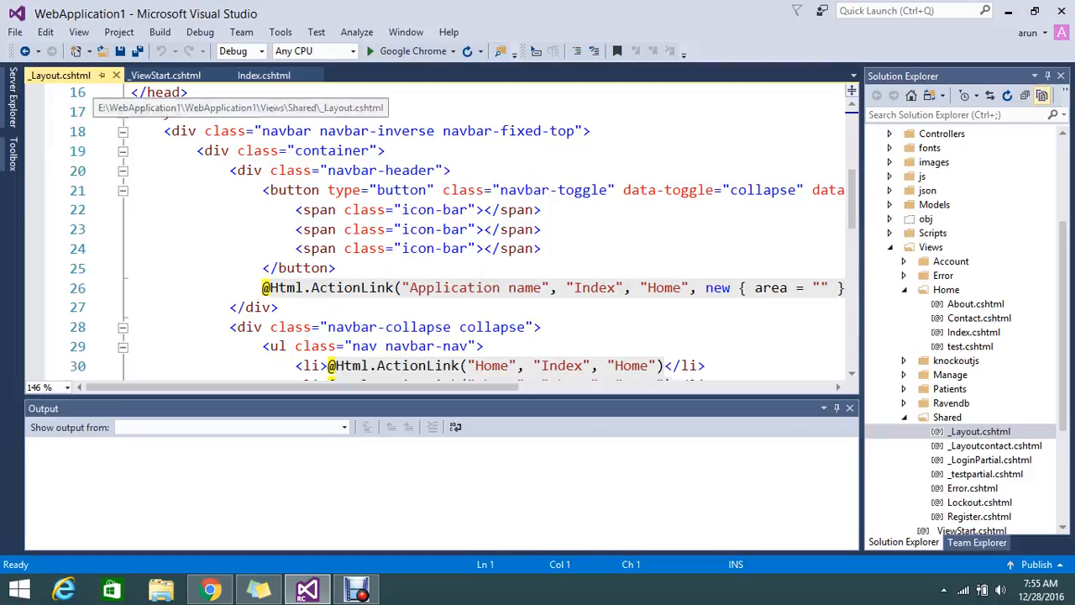
left_click(264, 75)
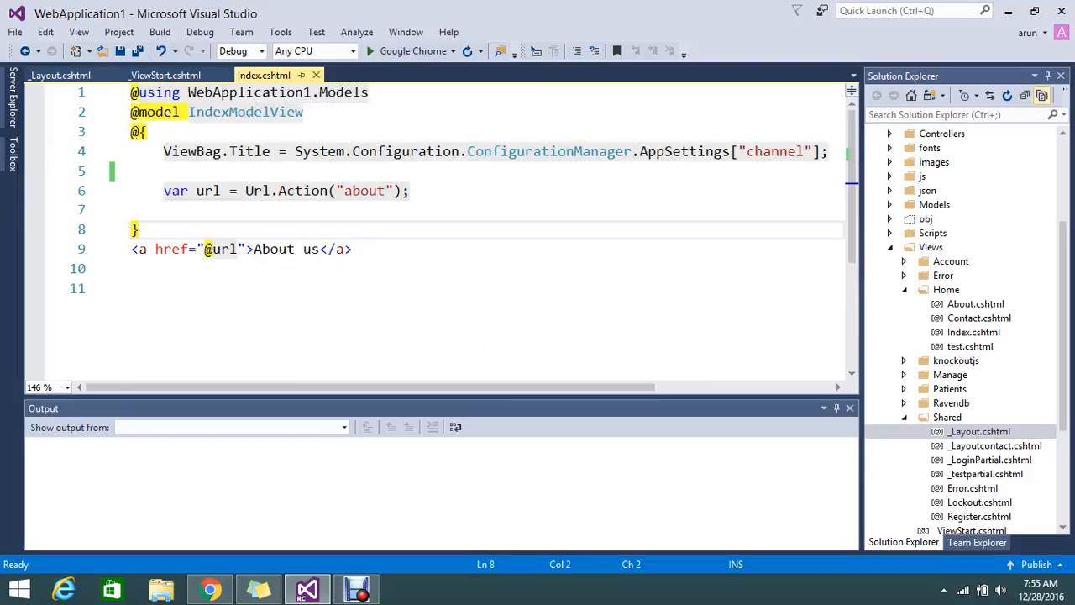
key("Down")
key("End")
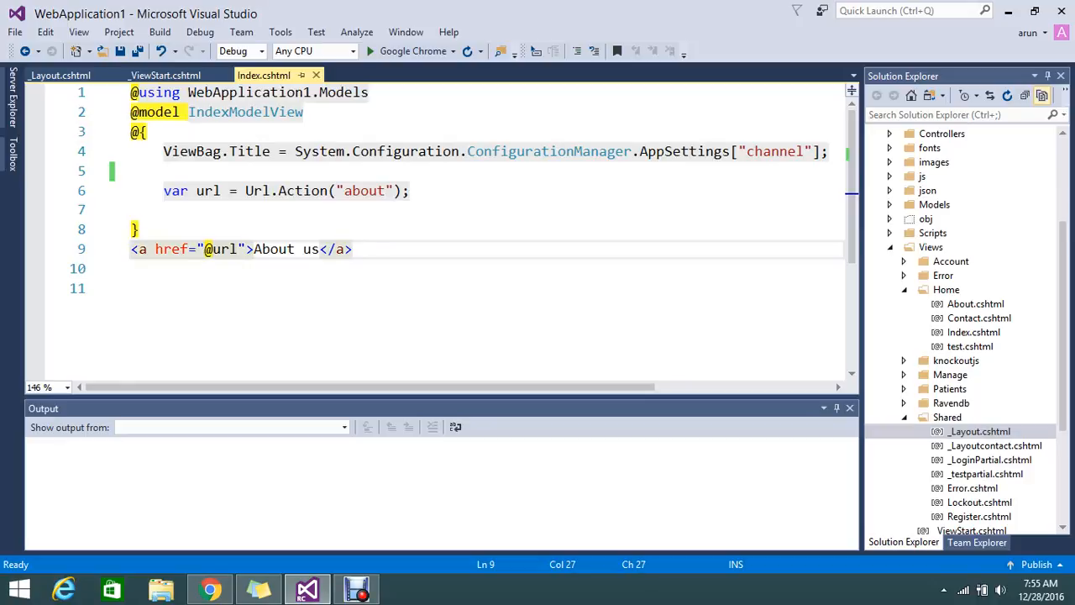
key("Down")
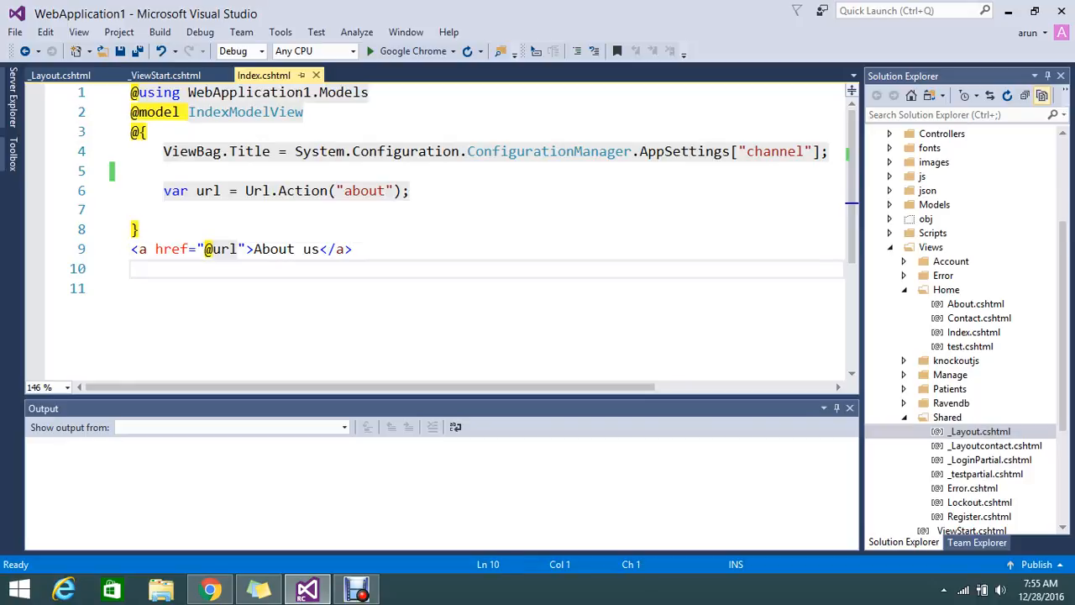
Review _Layout.cshtml, then highlight the Layout path in _ViewStart.cshtml
left_click(60, 75)
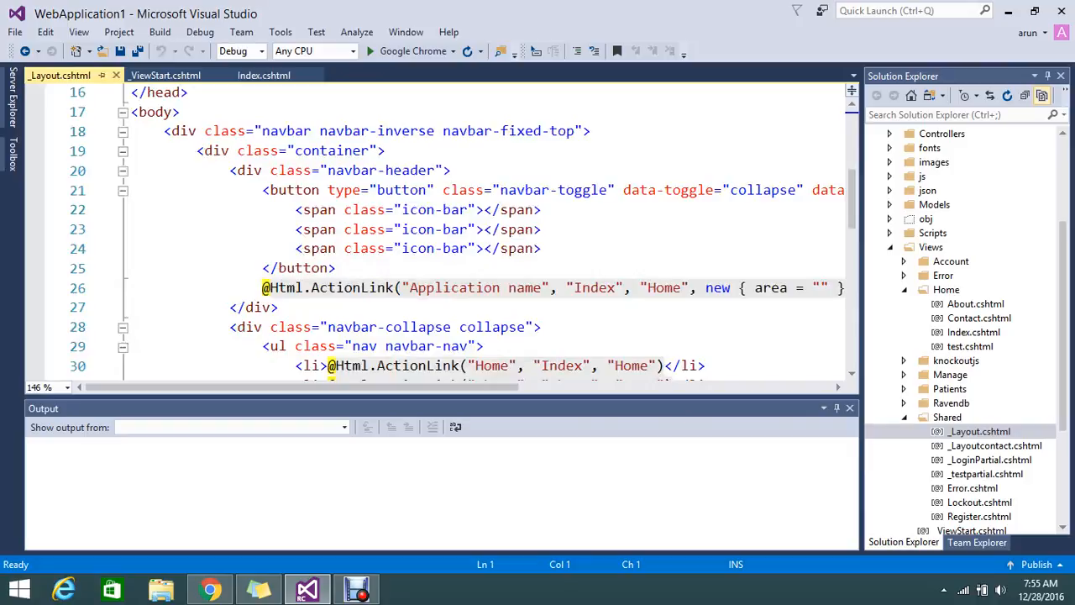
left_click(165, 75)
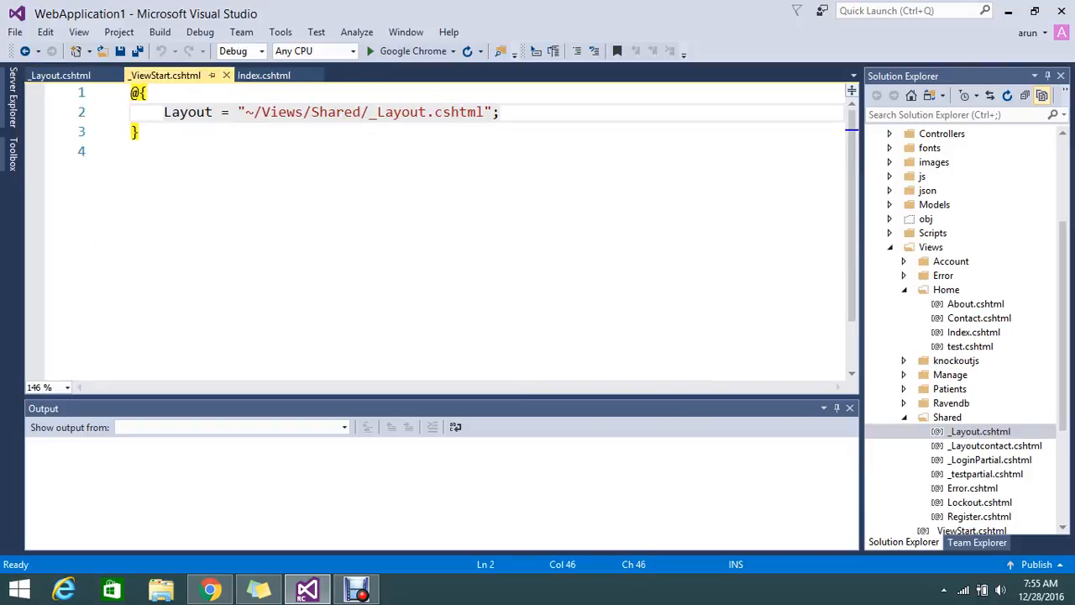
left_click_drag(501, 111, 178, 111)
left_click(163, 112)
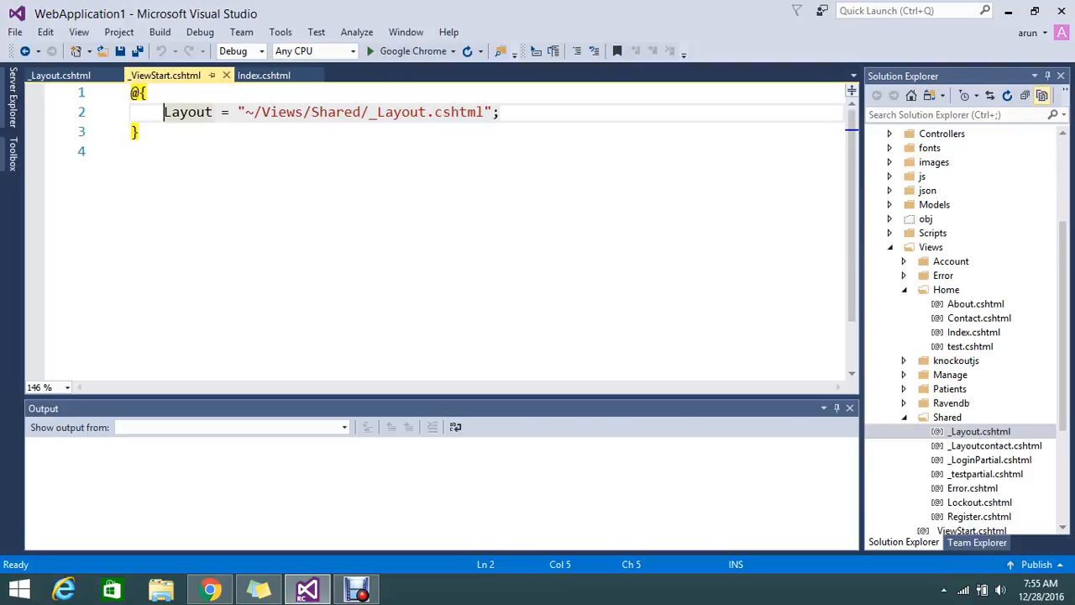
Check the About us link line in Index.cshtml and return to _ViewStart.cshtml
left_click(263, 75)
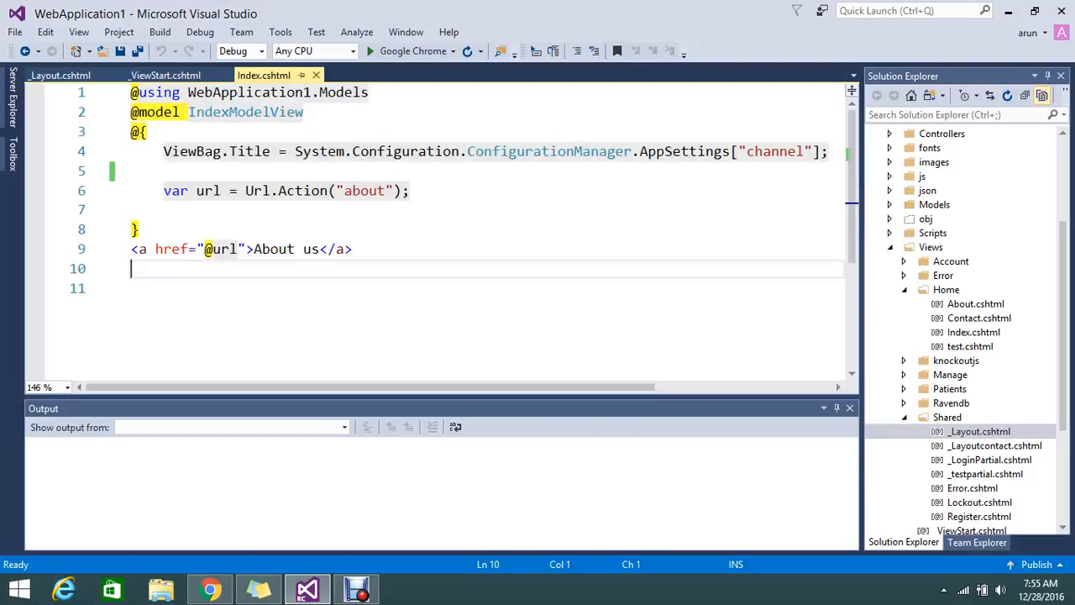
left_click(346, 249)
key("End")
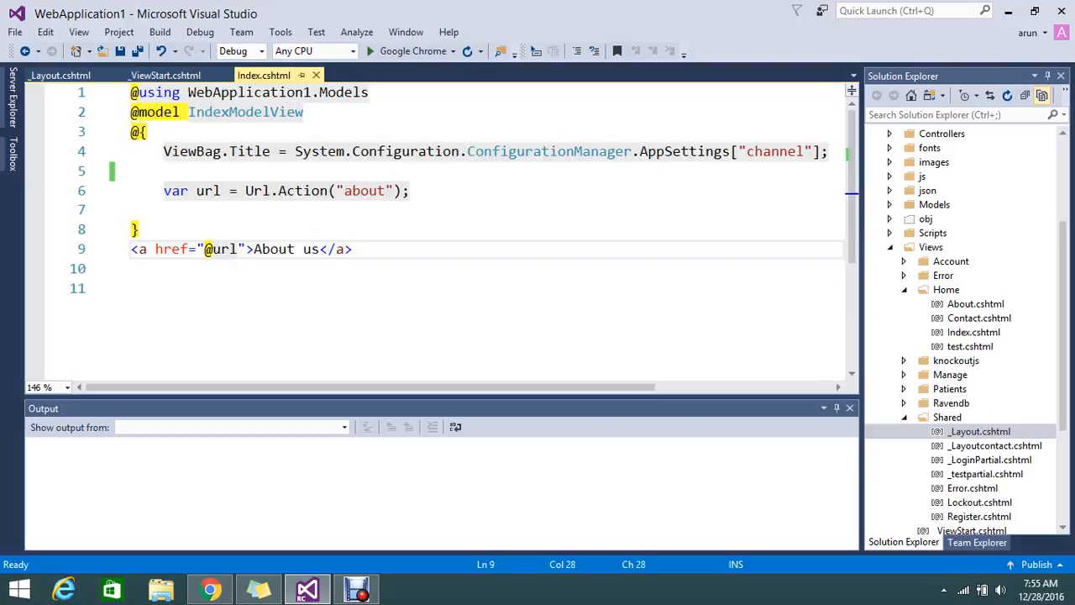
left_click(165, 75)
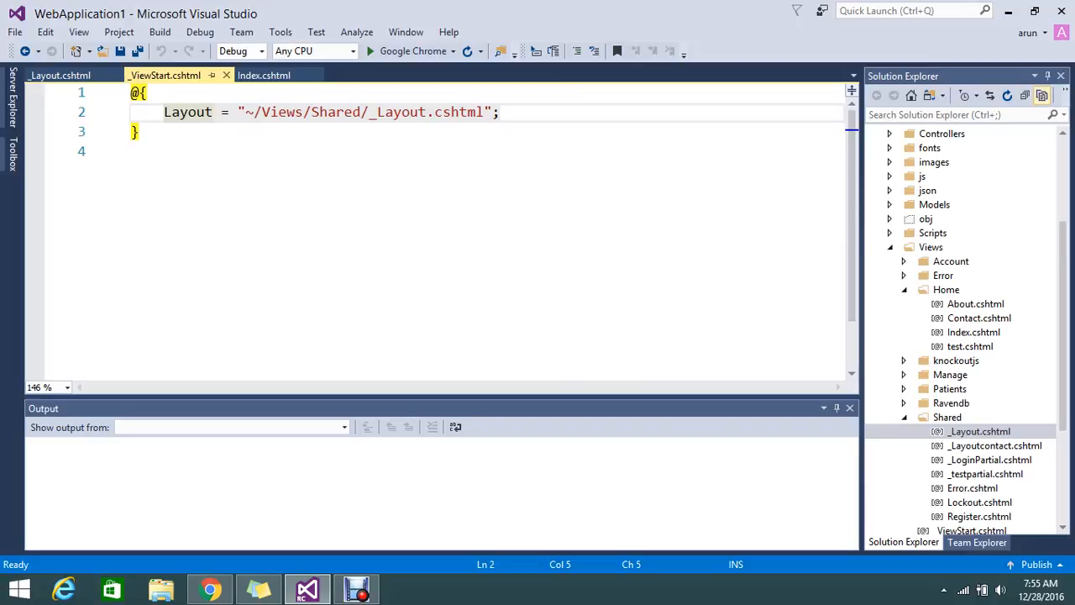
Select the Layout assignment line in _ViewStart.cshtml for a breakpoint
left_click(264, 75)
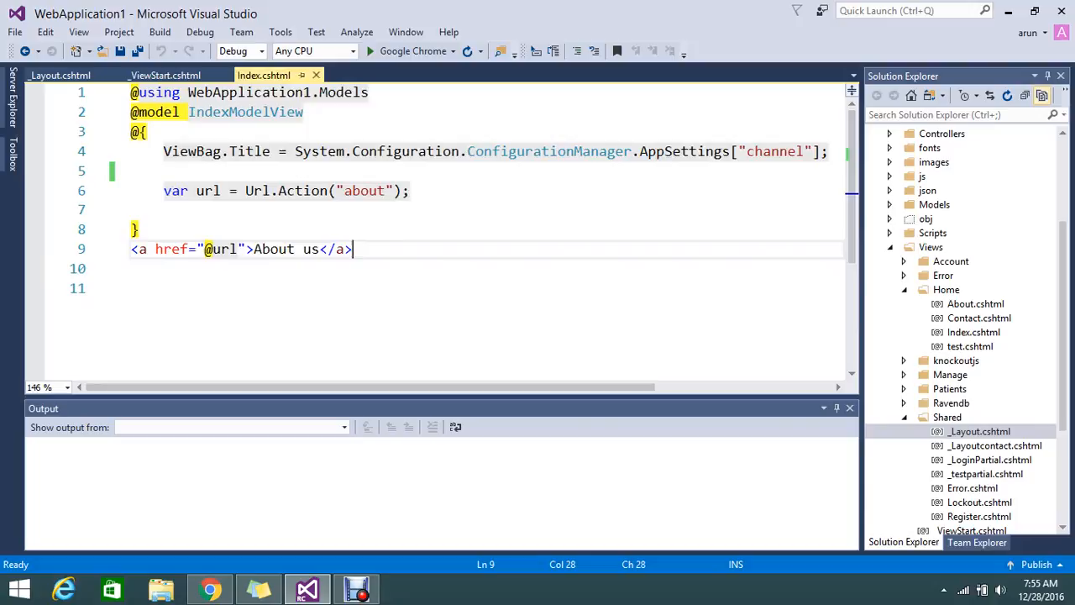
left_click(336, 209)
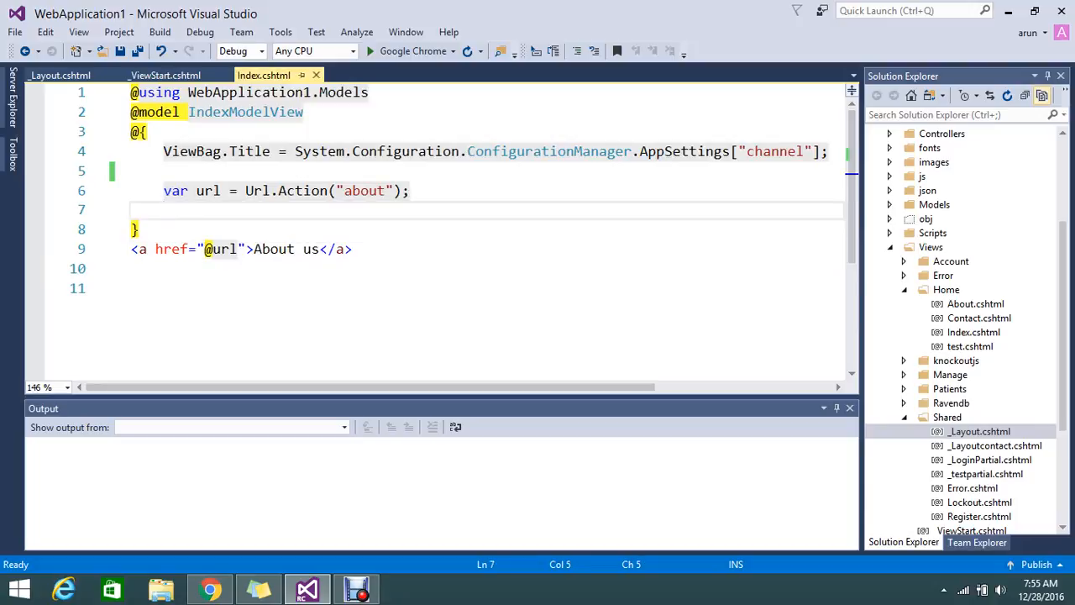
left_click(166, 75)
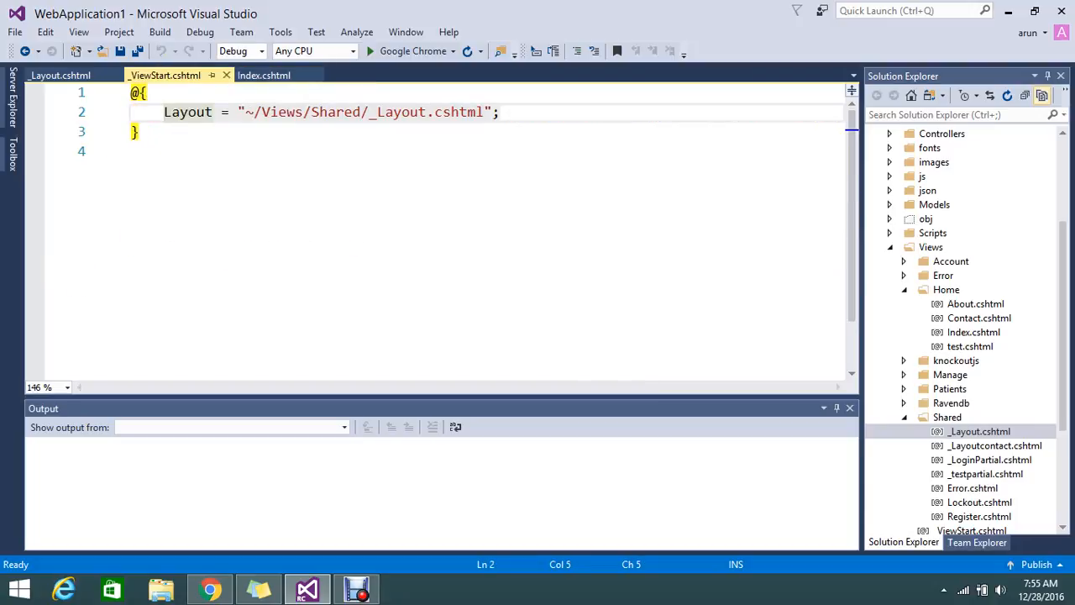
triple_click(336, 111)
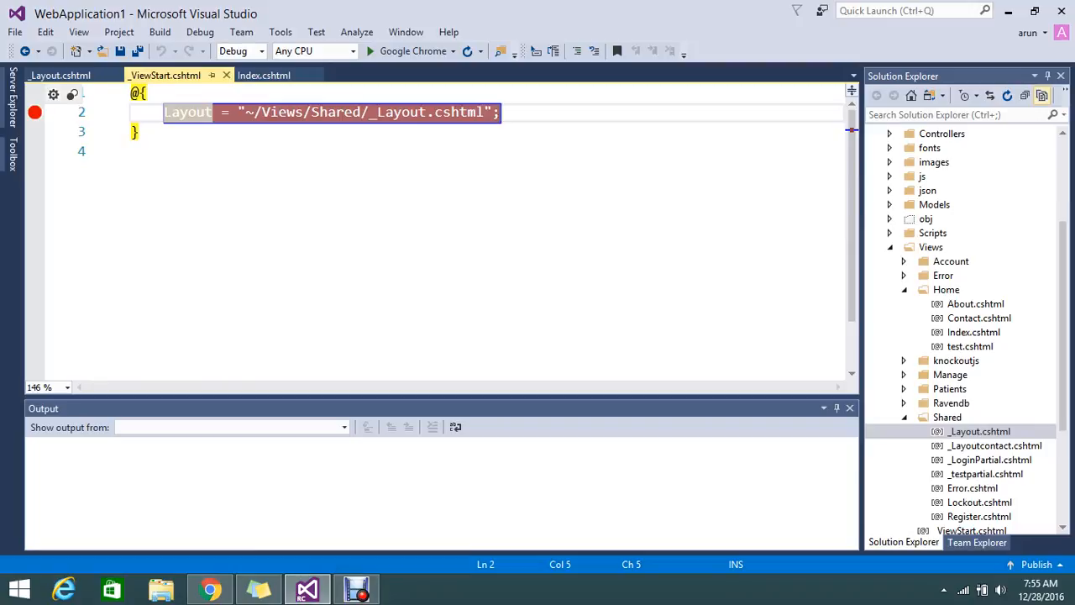
Set a breakpoint (F9) on Index.cshtml's ViewBag.Title line and save the files
left_click(263, 75)
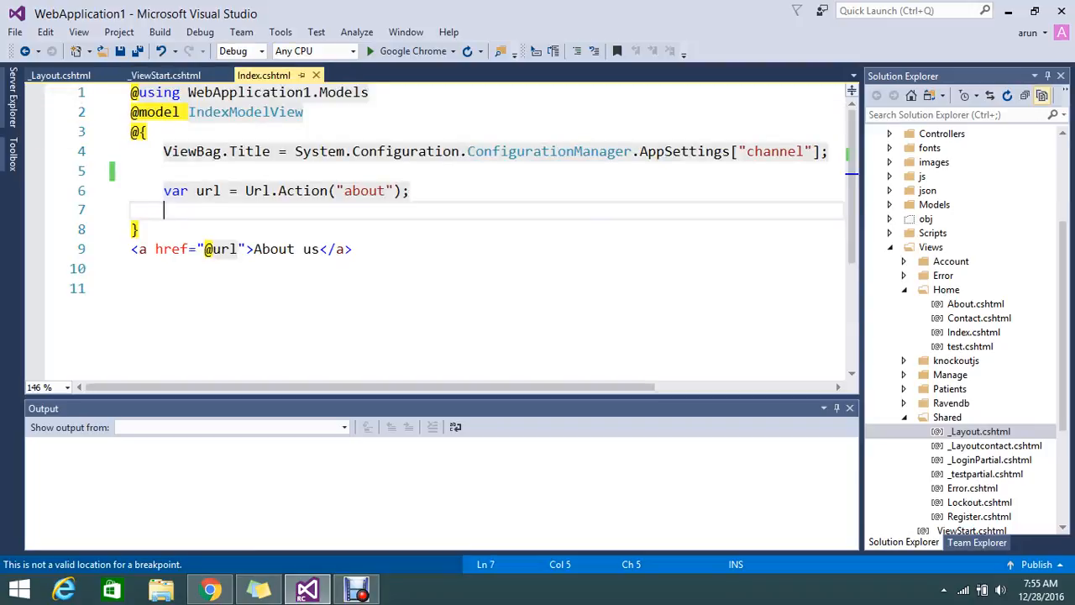
key("F9")
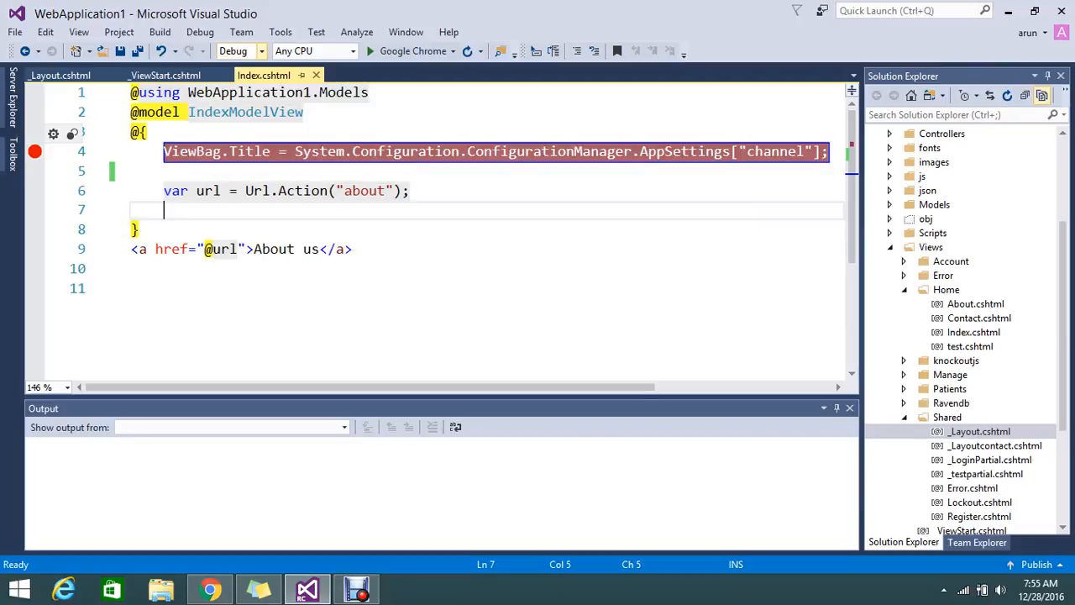
key("ctrl+s")
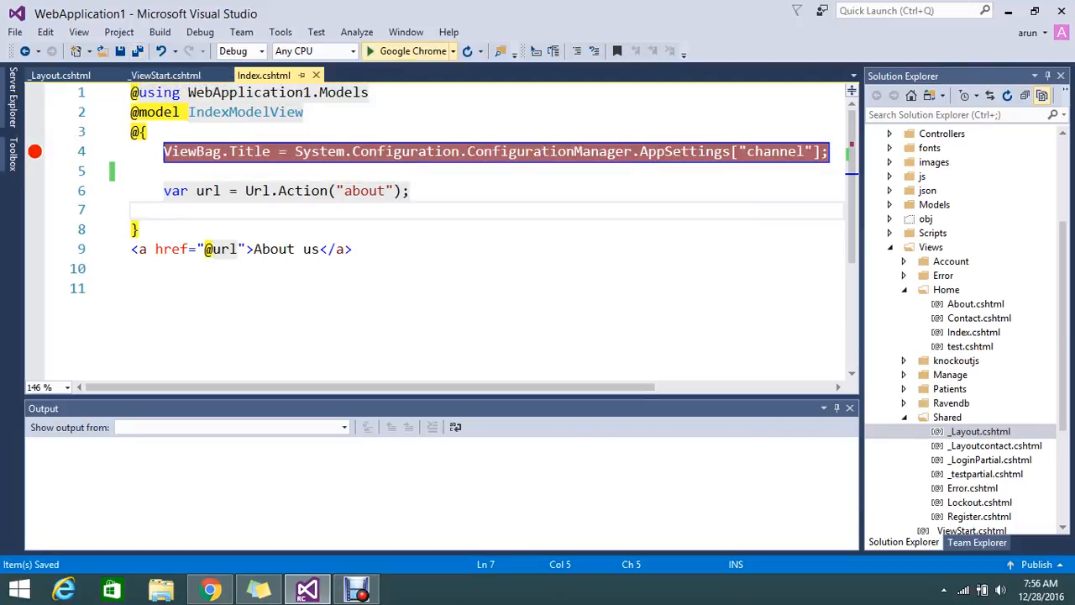
Start debugging in Google Chrome so execution pauses at the _ViewStart Layout breakpoint
left_click(412, 51)
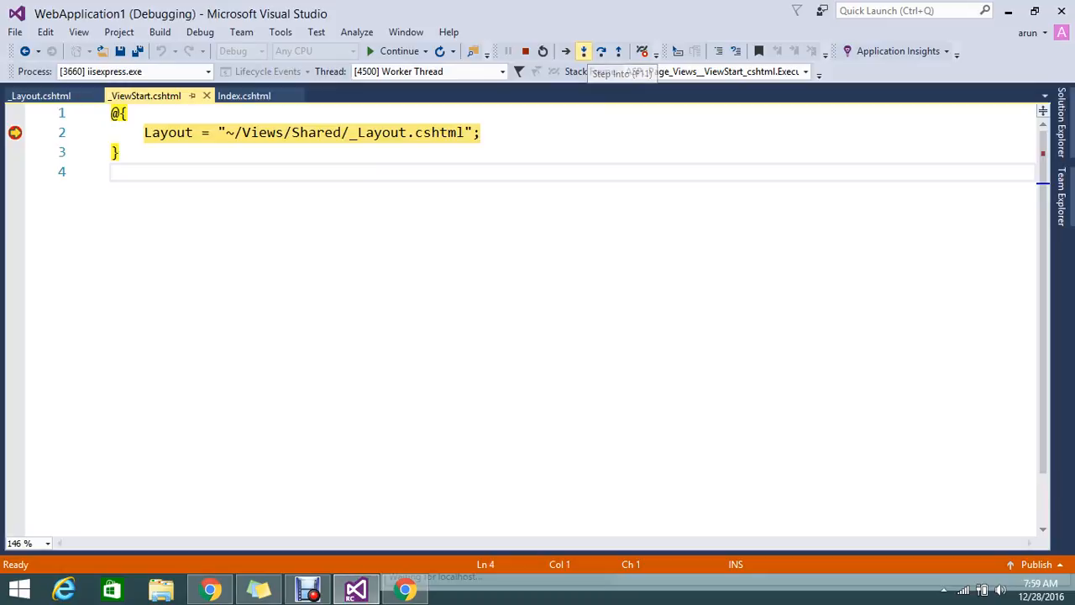
Continue to the Index.cshtml breakpoint and step through its statements into the layout
left_click(582, 50)
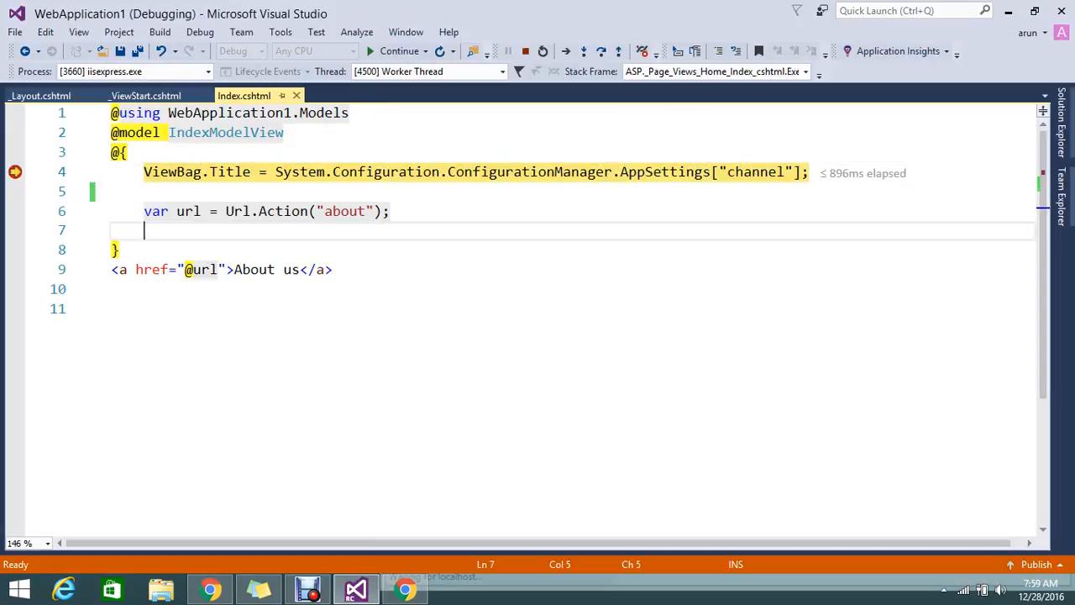
key("F10")
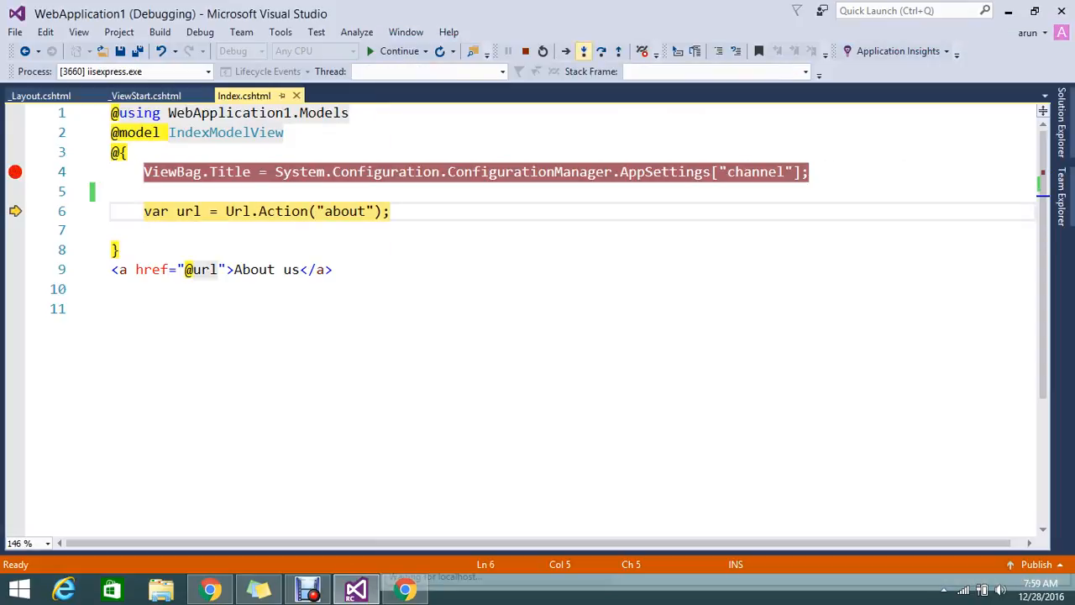
key("F10")
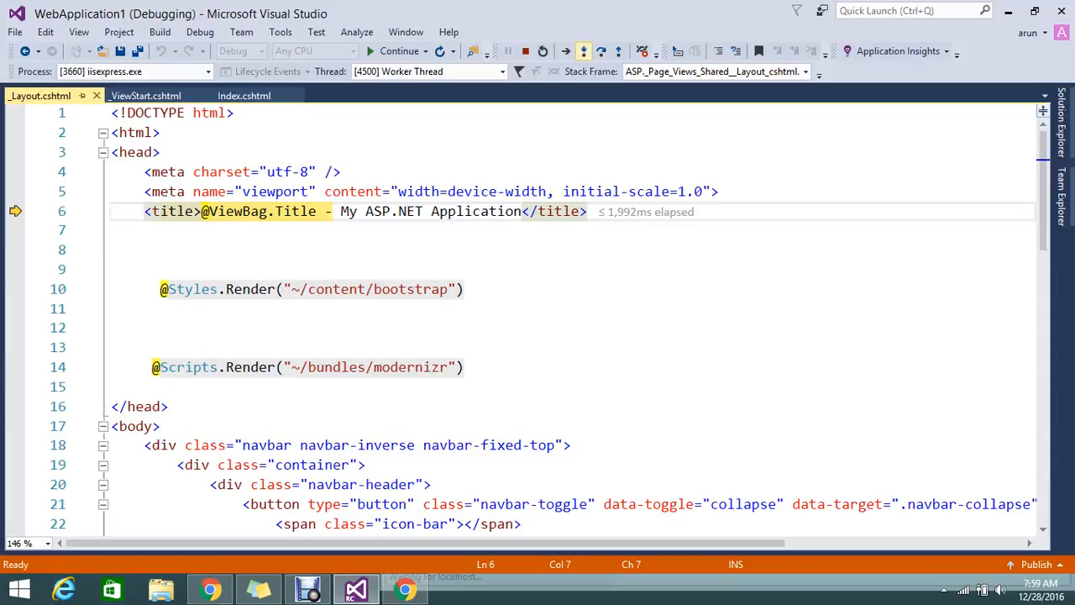
Step through _Layout.cshtml's head, Scripts.Render and navbar lines, dismissing the step-over notice
left_click(584, 51)
key("F11")
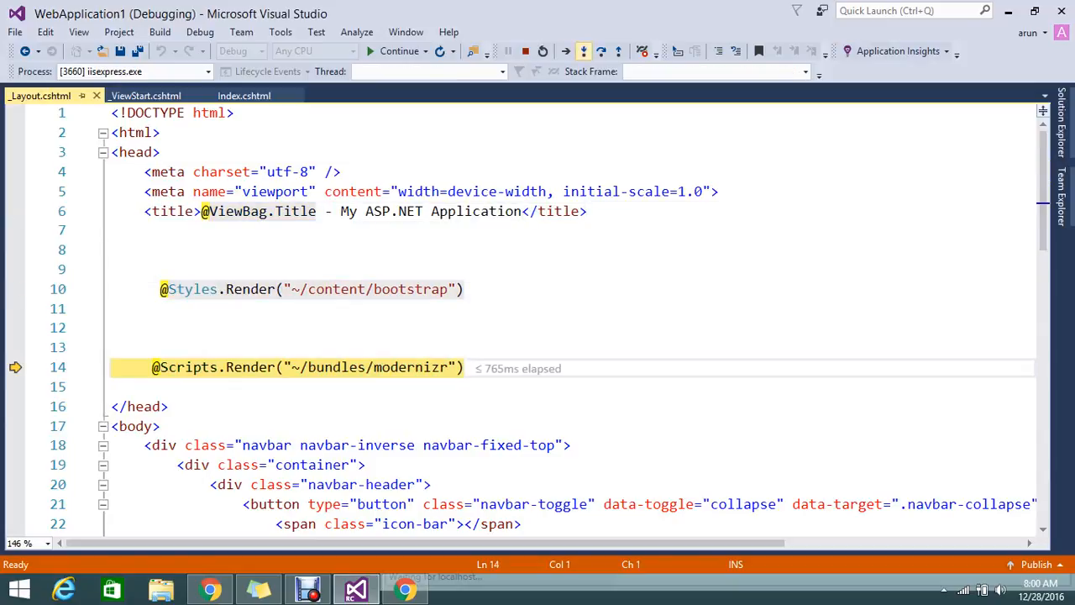
key("F11")
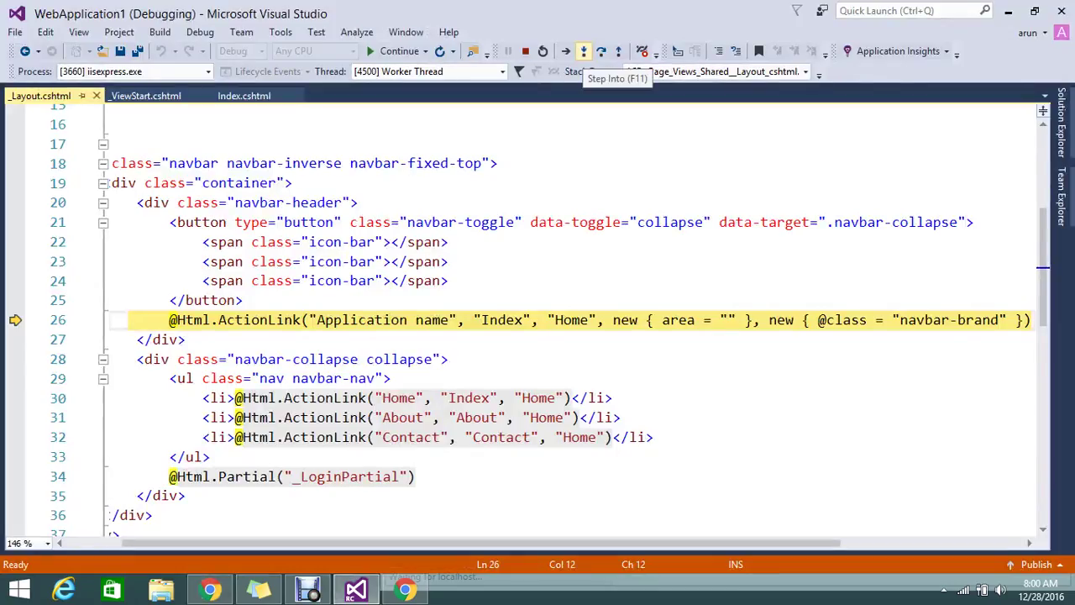
left_click(584, 51)
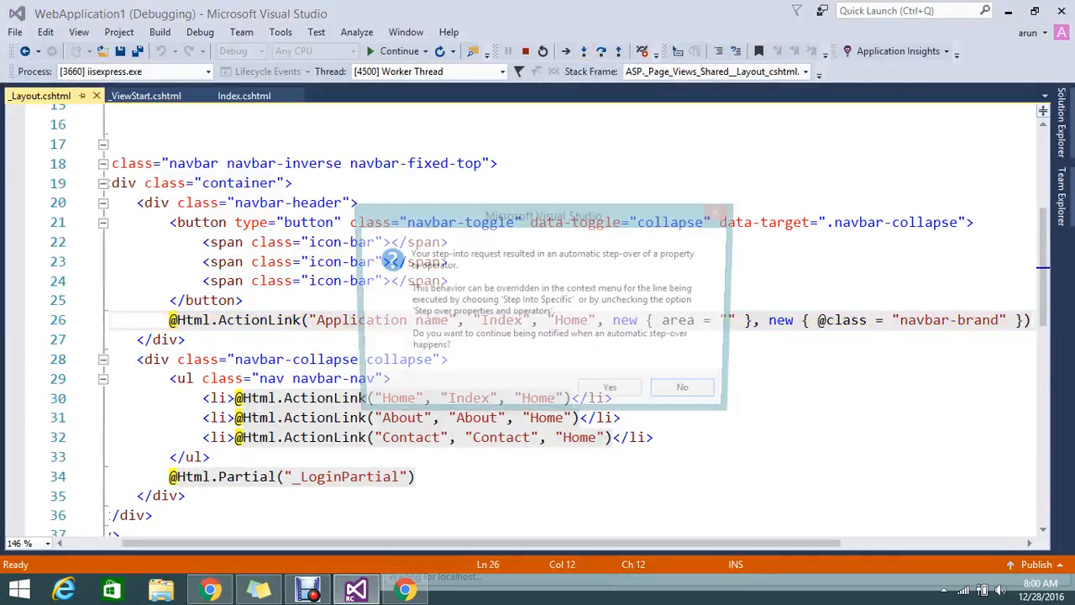
left_click(613, 393)
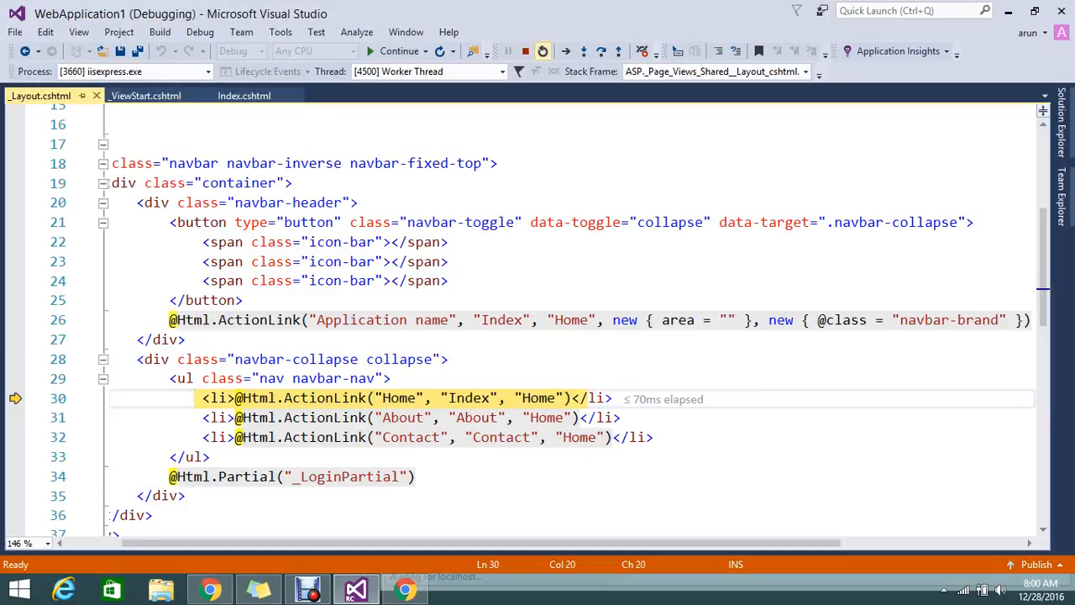
Resume with F5 so the page finishes rendering and switch windows
key("F5")
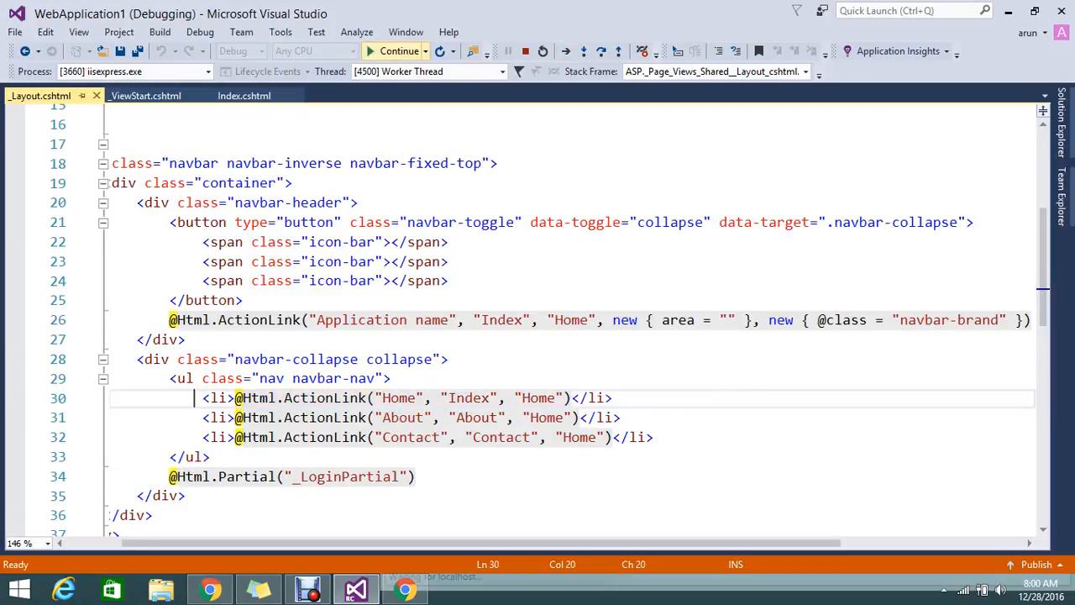
key("alt+Tab")
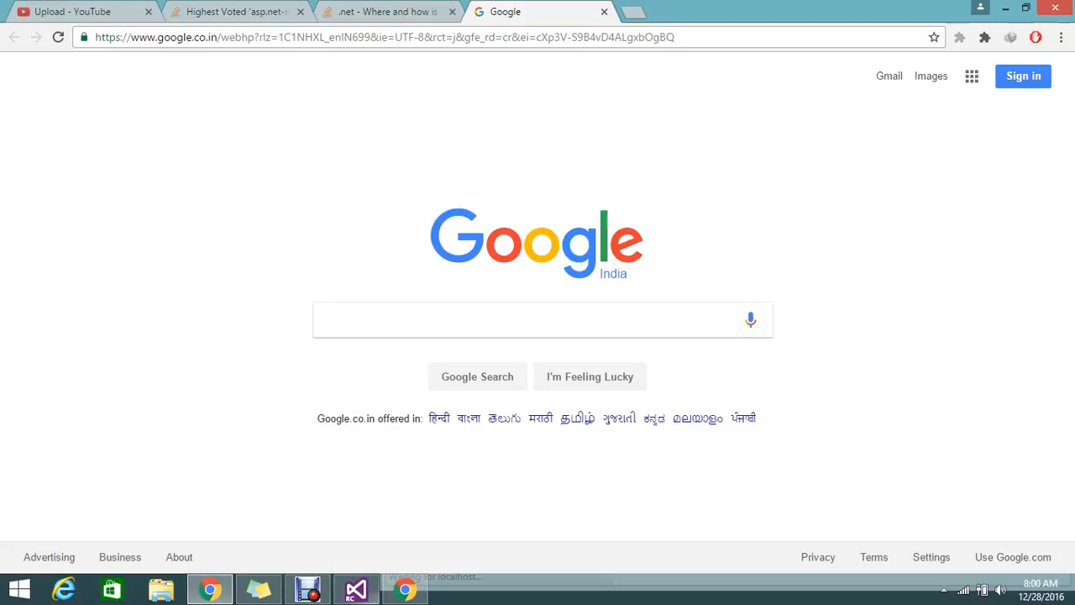
Bring up and maximise the Chrome localhost page with the layout navbar, then return to Visual Studio
left_click(406, 590)
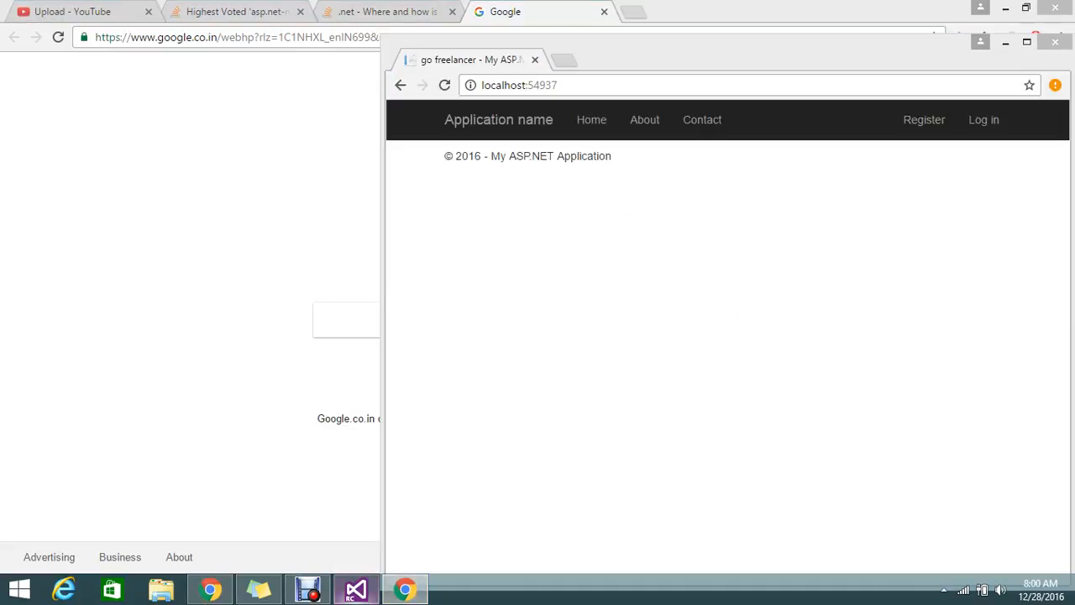
left_click(357, 591)
left_click(405, 590)
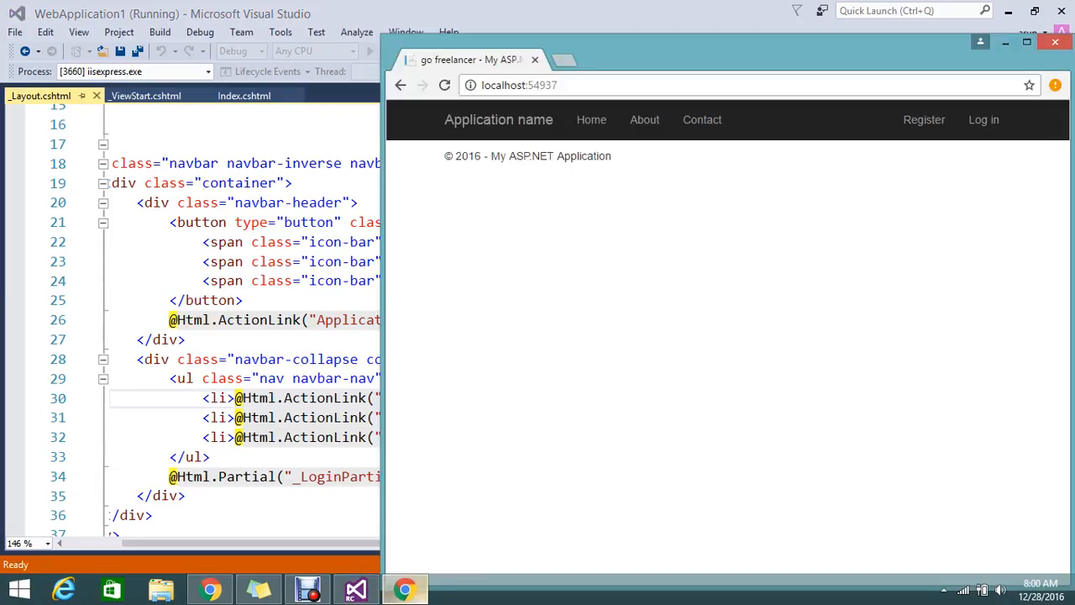
left_click(1026, 42)
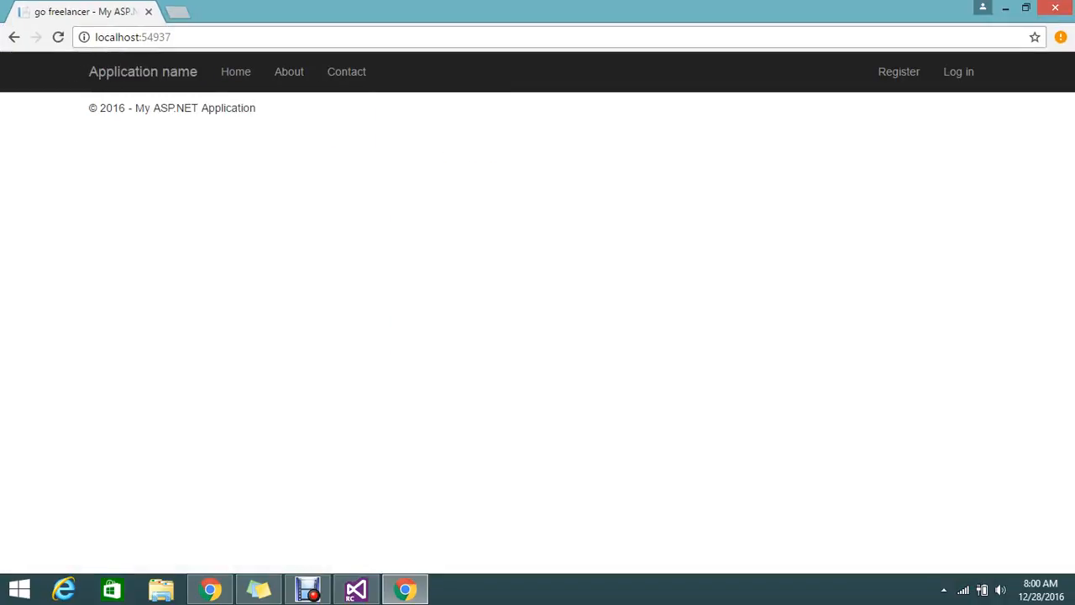
left_click(356, 590)
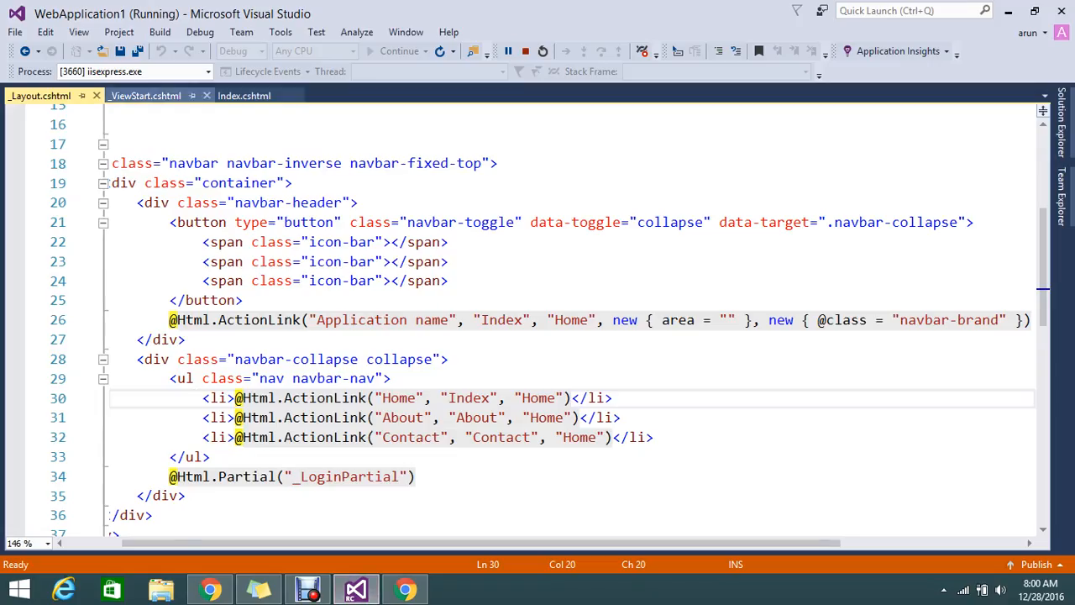
Review _ViewStart.cshtml, Index.cshtml and _Layout.cshtml, landing below the About us link
left_click(144, 95)
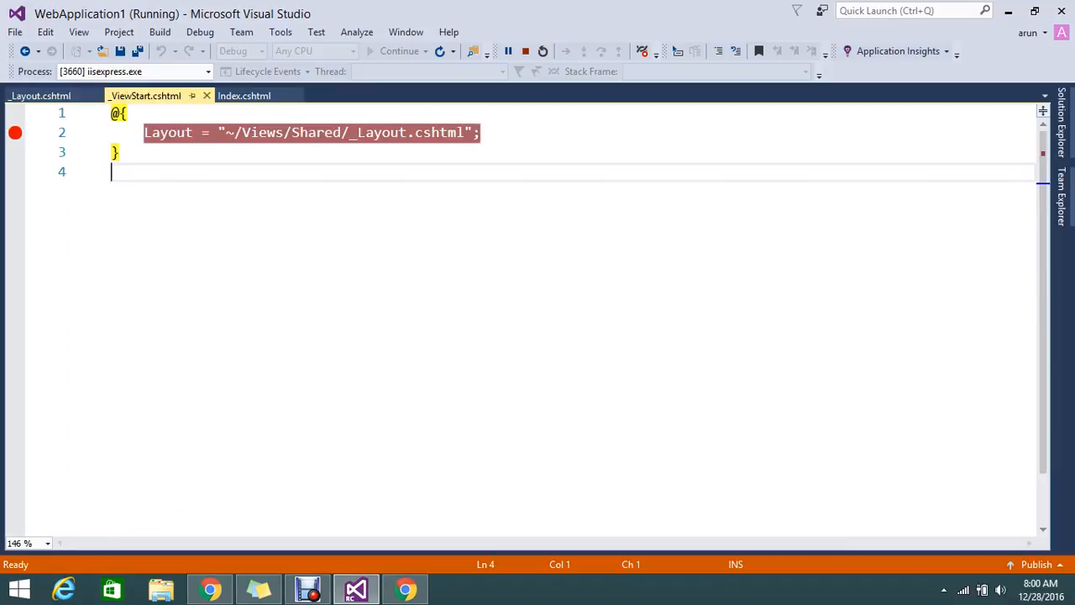
left_click(243, 95)
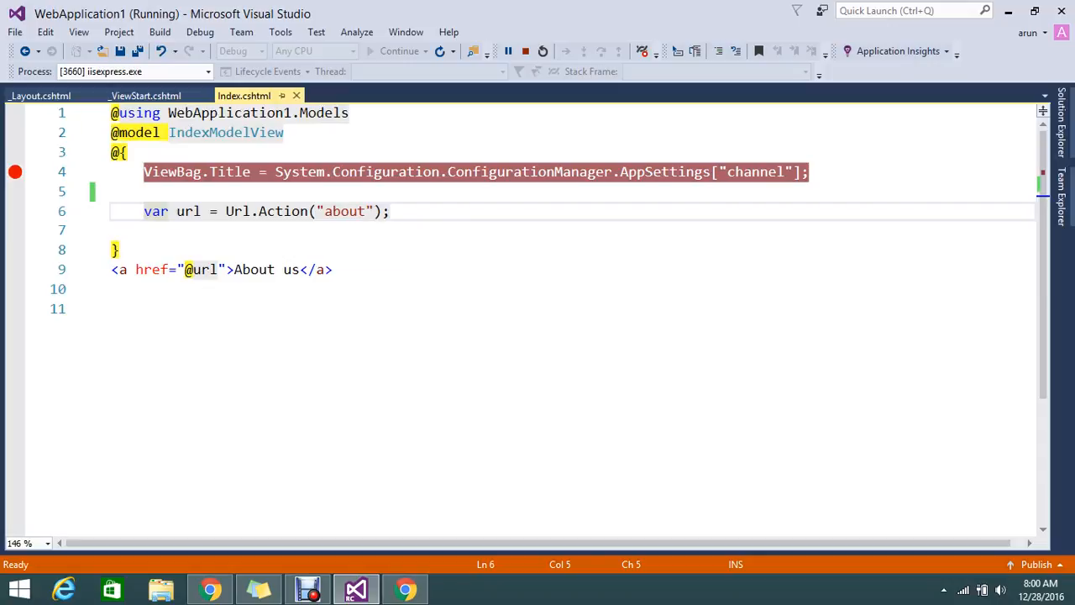
left_click(40, 95)
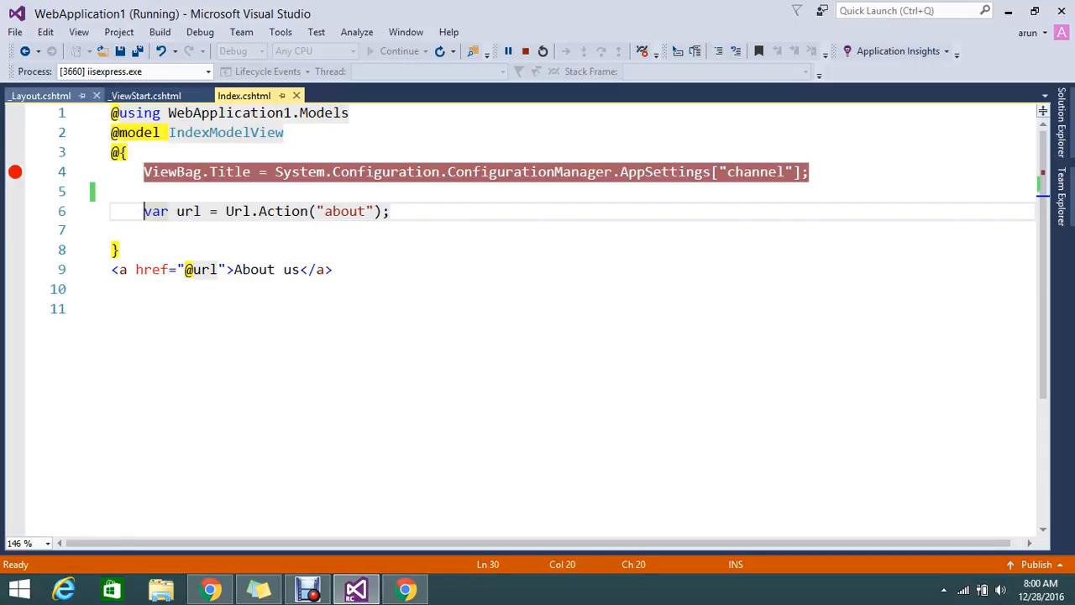
scroll(538, 336, "down", 3)
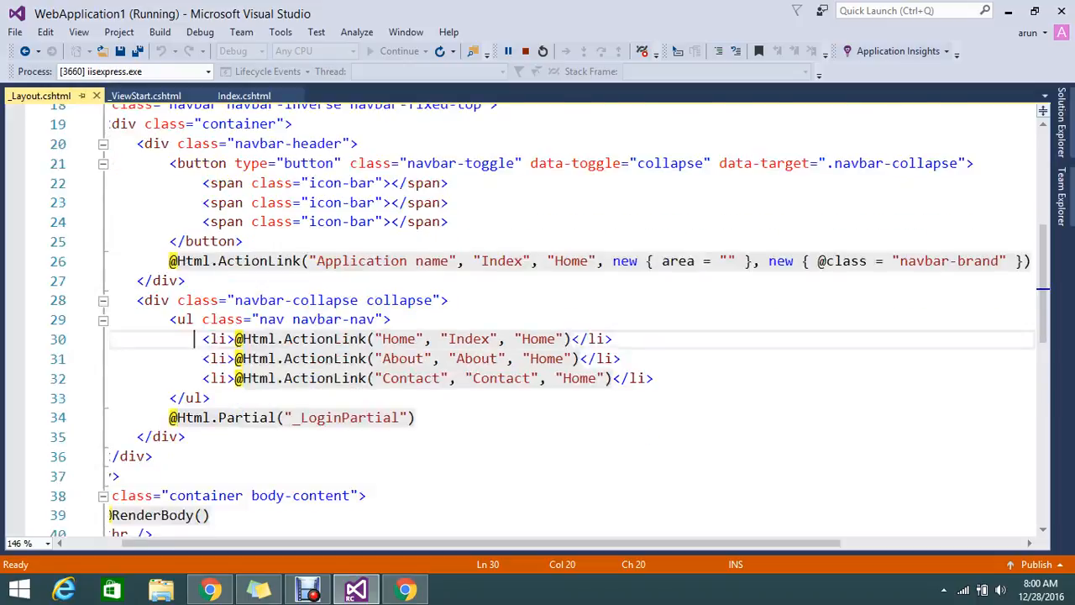
scroll(538, 336, "up", 6)
left_click(243, 94)
left_click(504, 289)
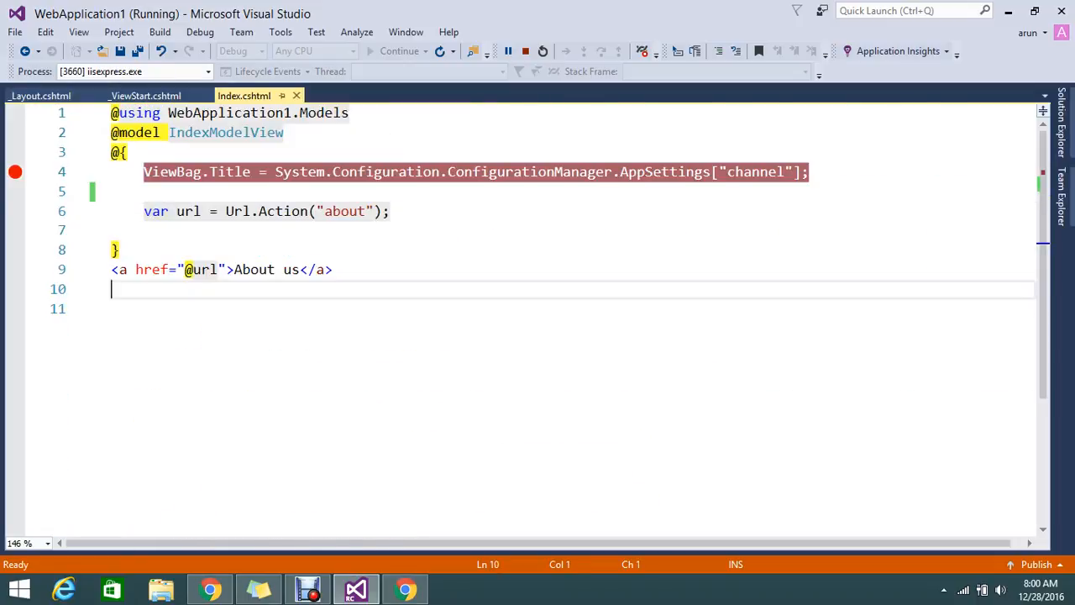
Check the running 'go freelancer' page in Chrome, then return to _Layout.cshtml
left_click(405, 589)
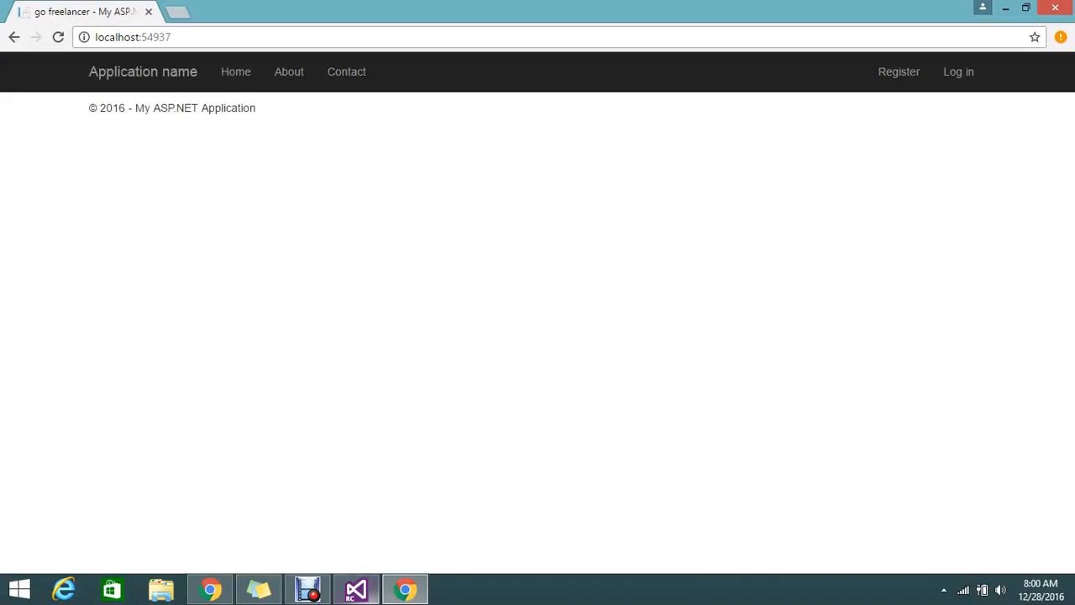
left_click(356, 590)
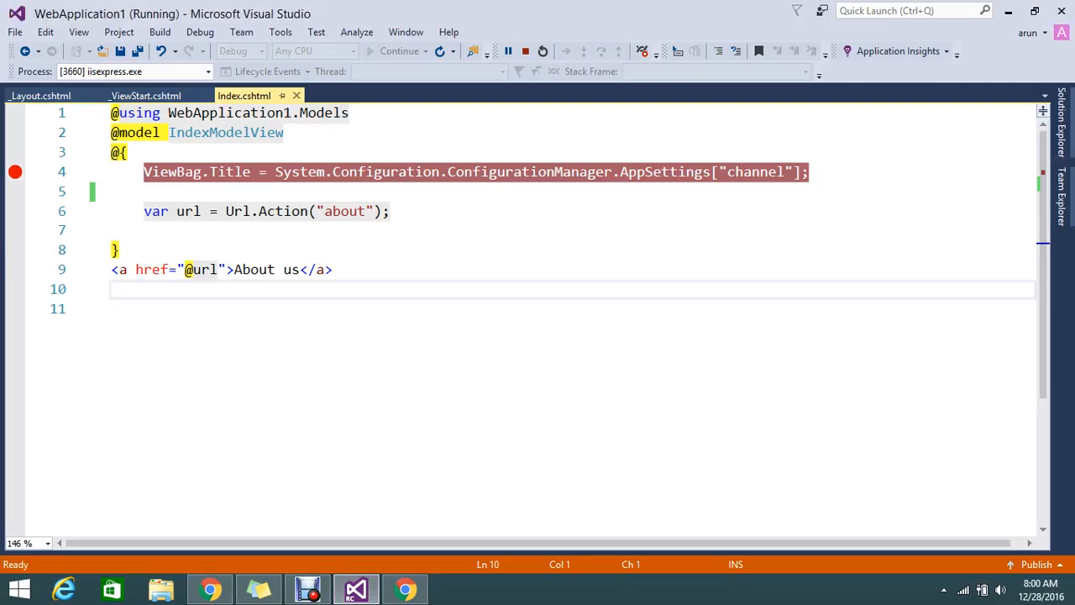
left_click(41, 95)
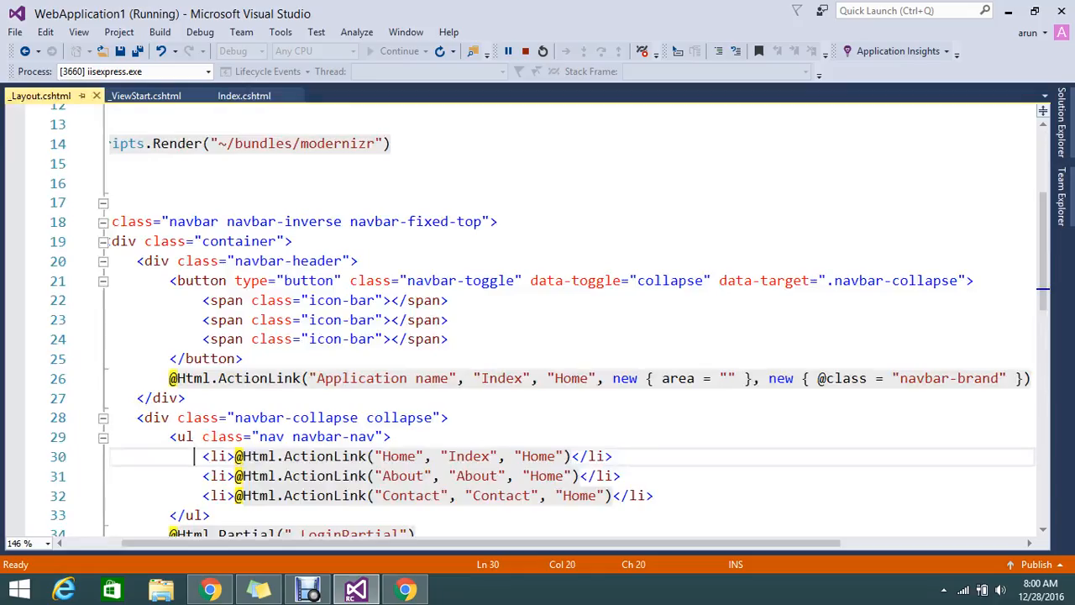
left_click(145, 95)
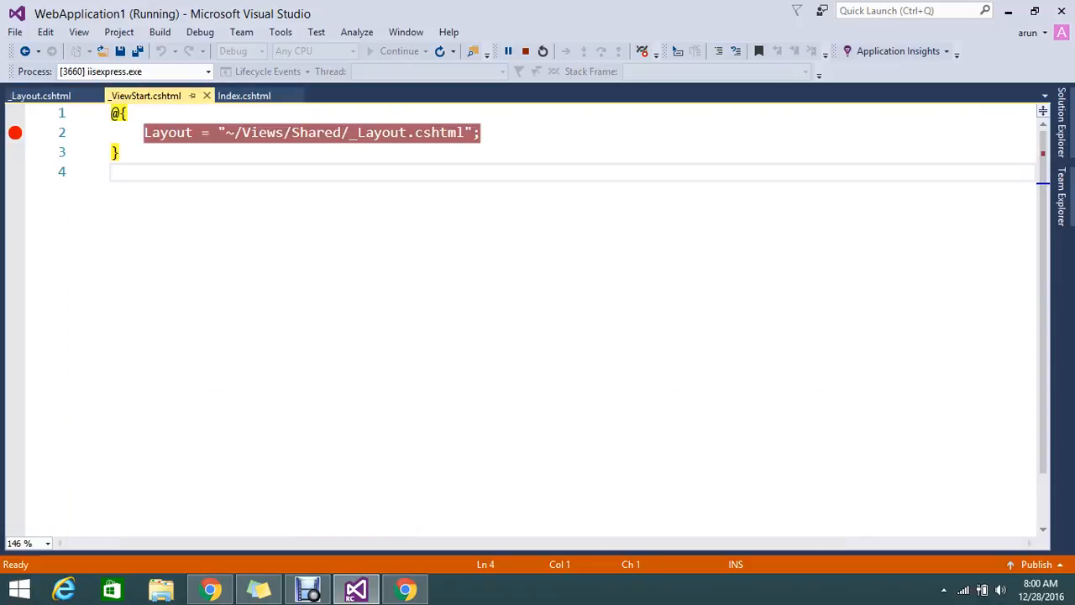